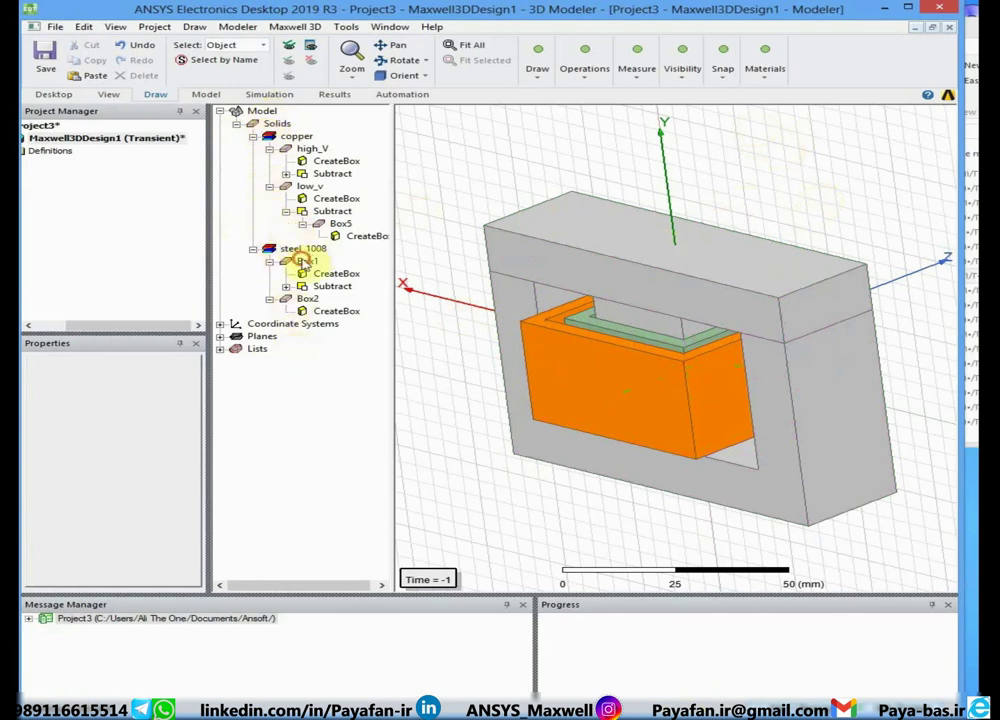
Step: Inspect the Box1 and Box2 steel core parts and the high_V and low_v copper windings in the model
left_click(305, 262)
left_click(305, 300)
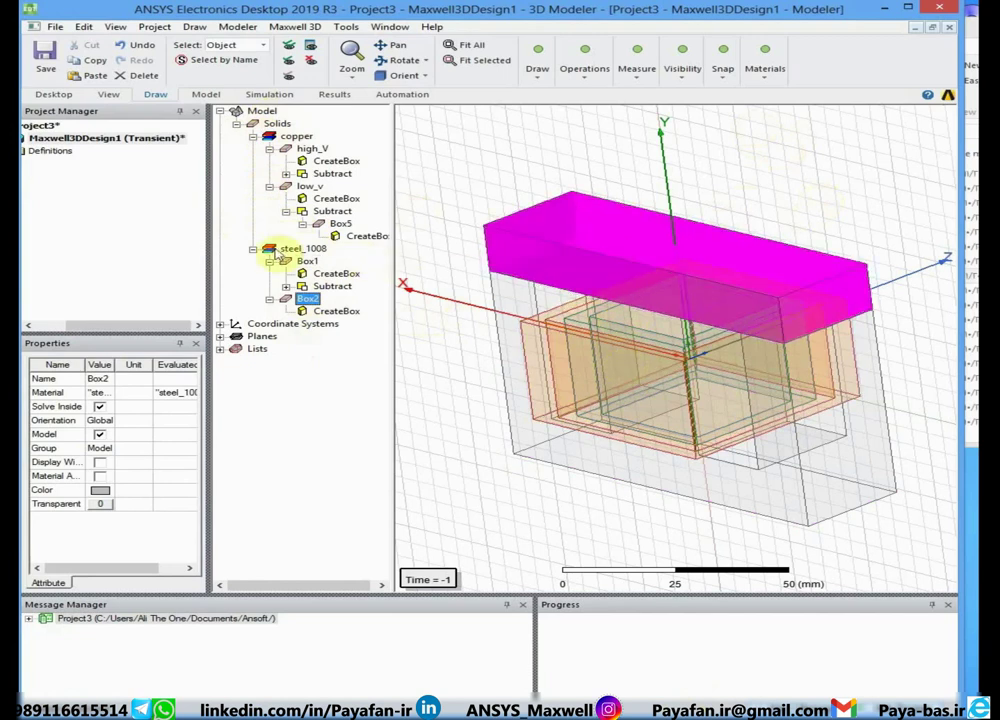
left_click(293, 137)
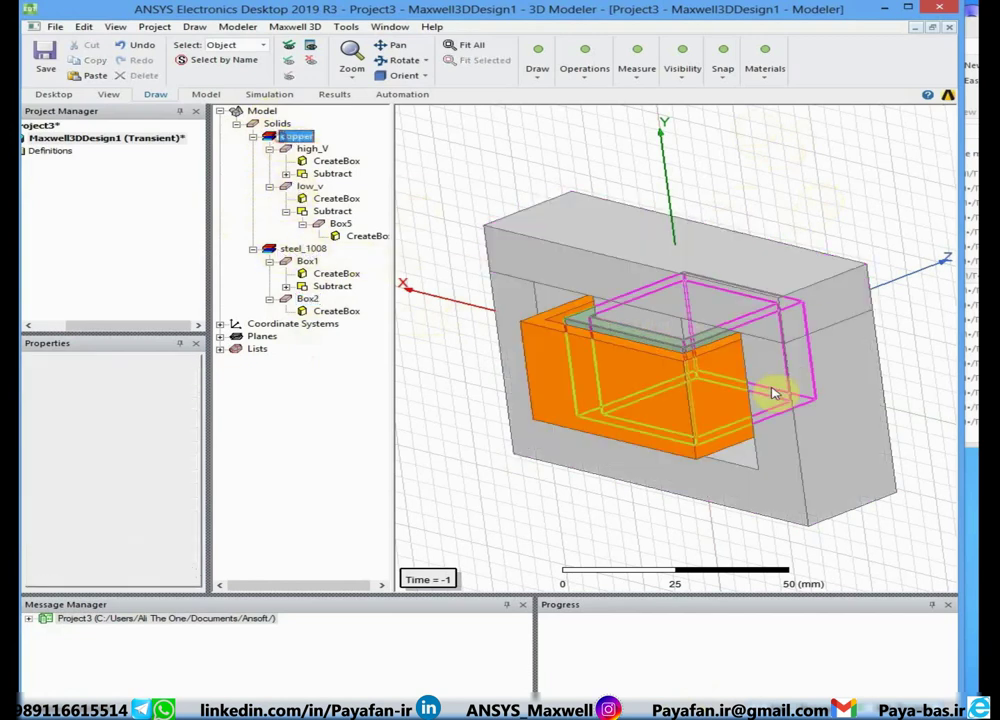
left_click(311, 149)
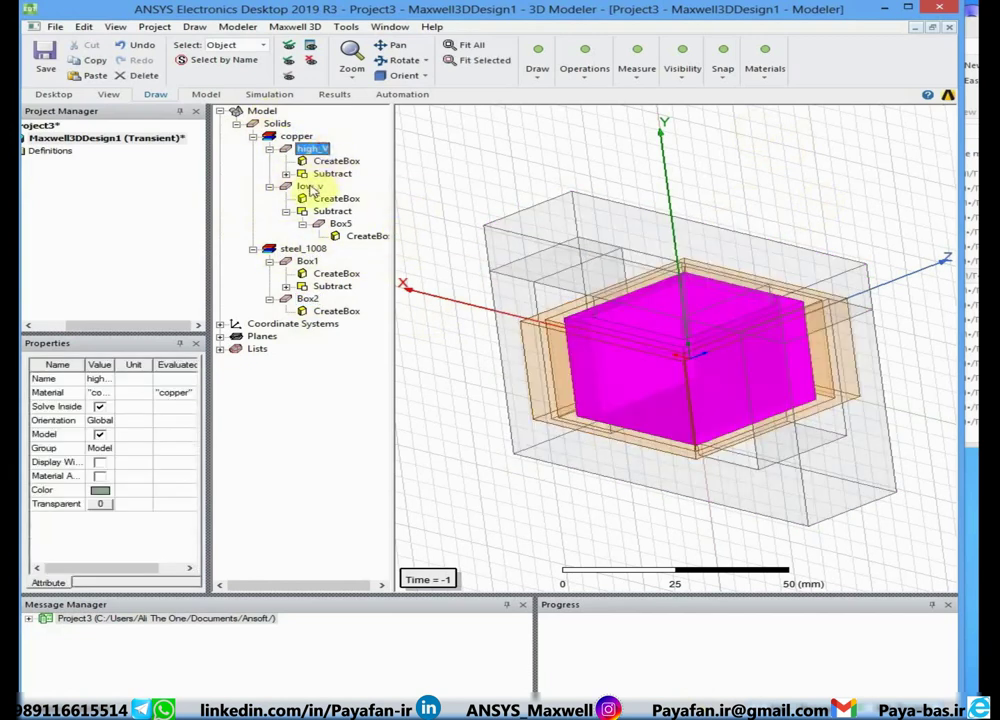
left_click(310, 187)
left_click(466, 529)
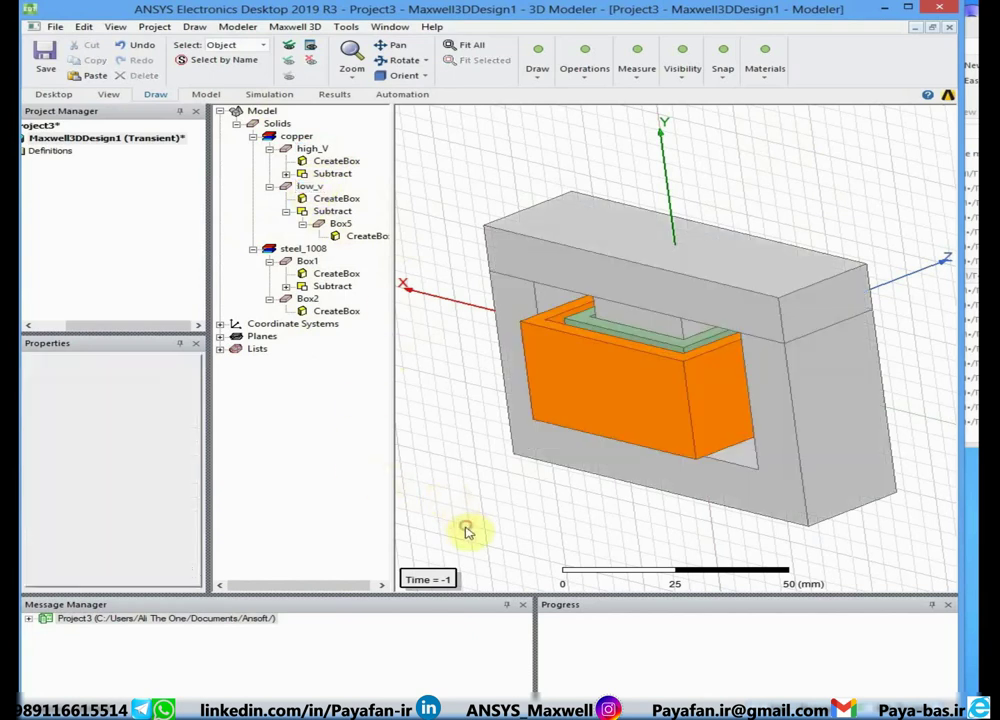
key("alt+Tab")
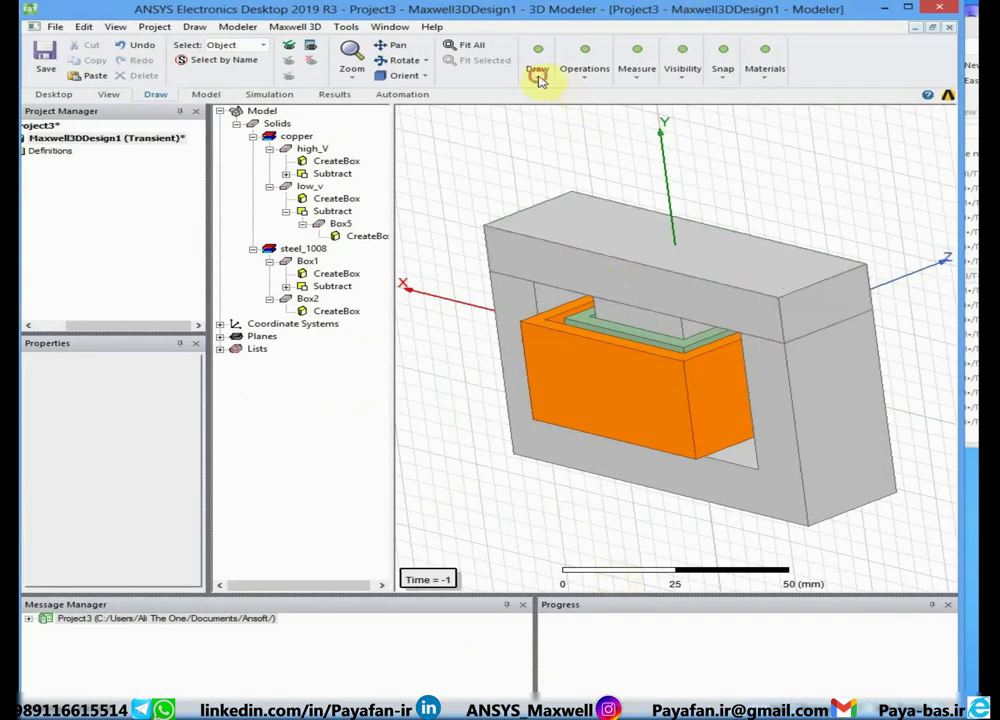
Step: Create a vacuum region around the transformer, padded similarly in all directions with a percentage offset of 10
left_click(538, 72)
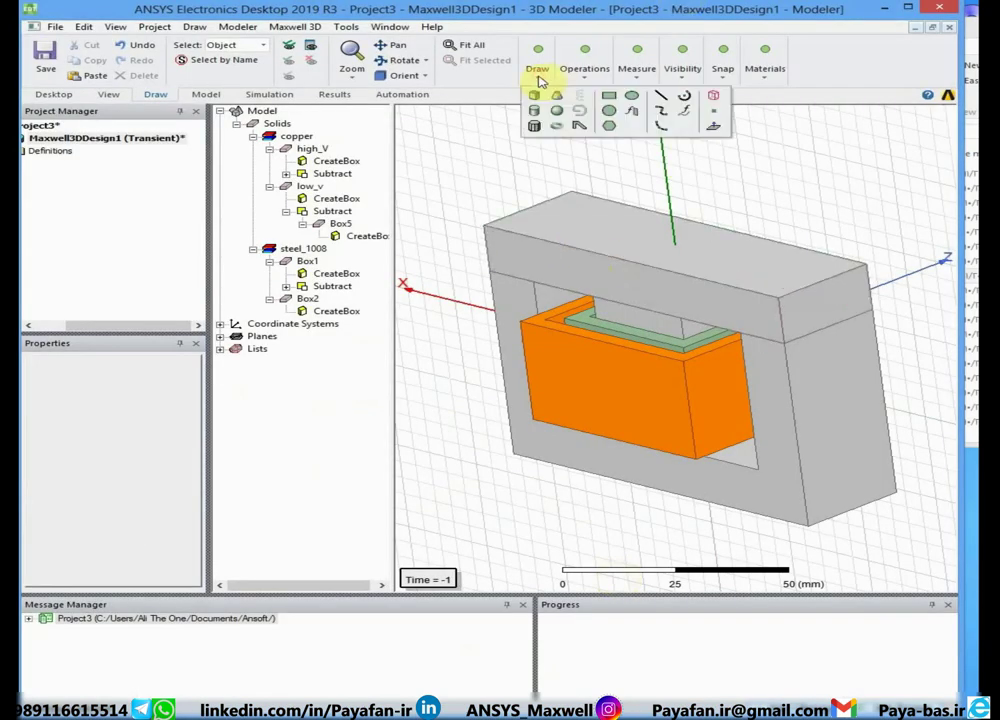
left_click(717, 98)
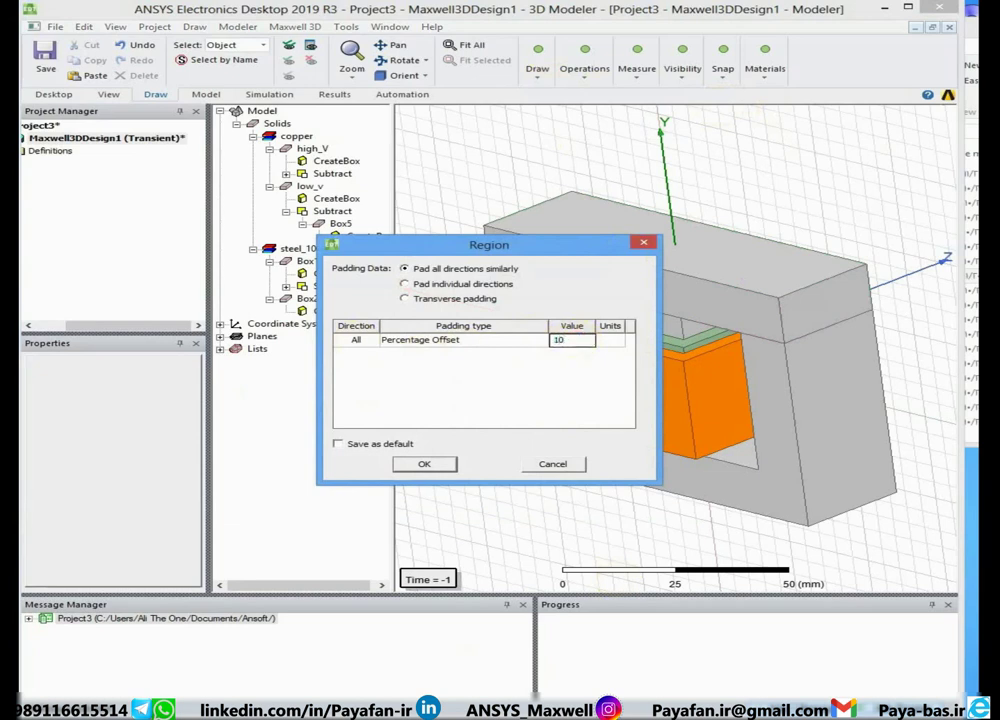
left_click(447, 466)
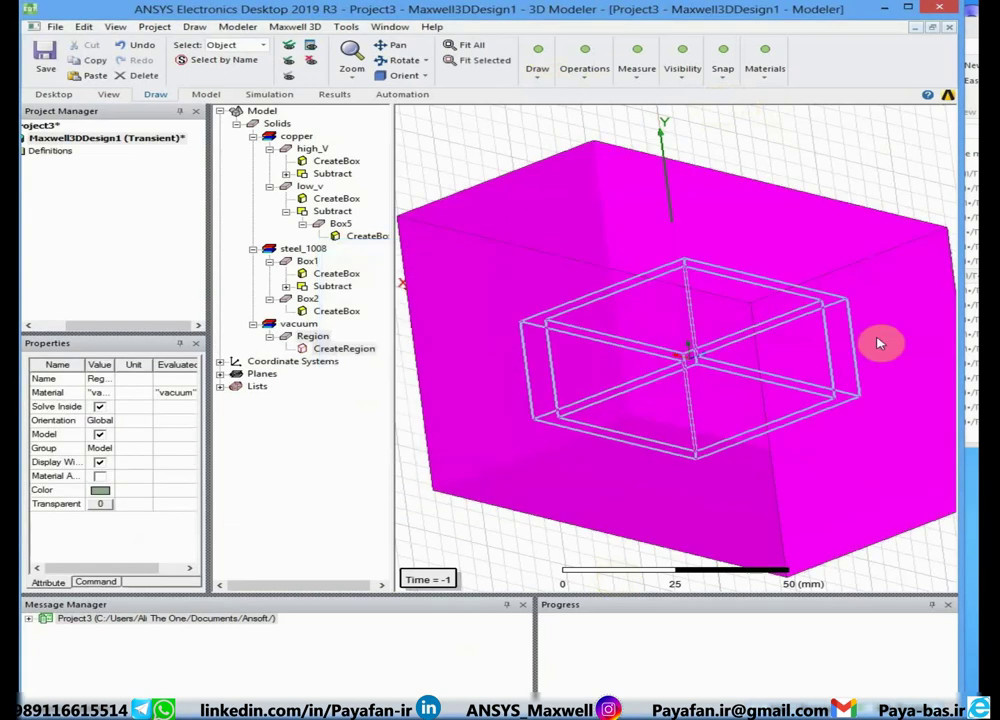
left_click(893, 120)
Step: View the model inside its region from other angles and check the simulation workflow outline in the Word document
left_click_drag(688, 256, 725, 302, "alt")
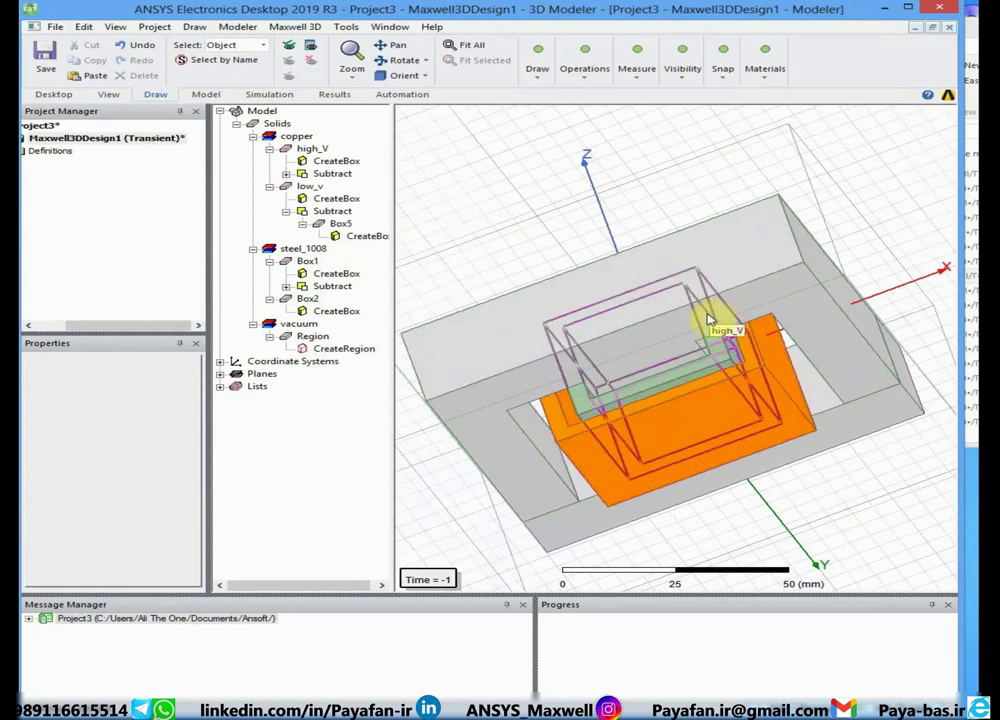
left_click_drag(706, 316, 598, 366, "alt")
left_click_drag(690, 263, 603, 328, "alt")
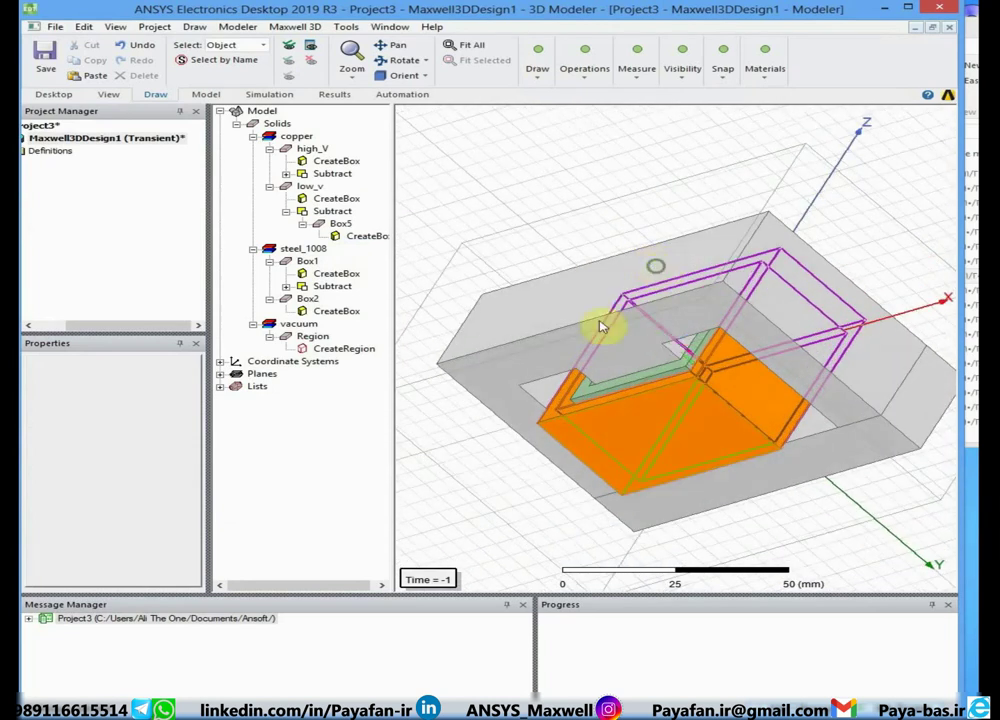
left_click(196, 692)
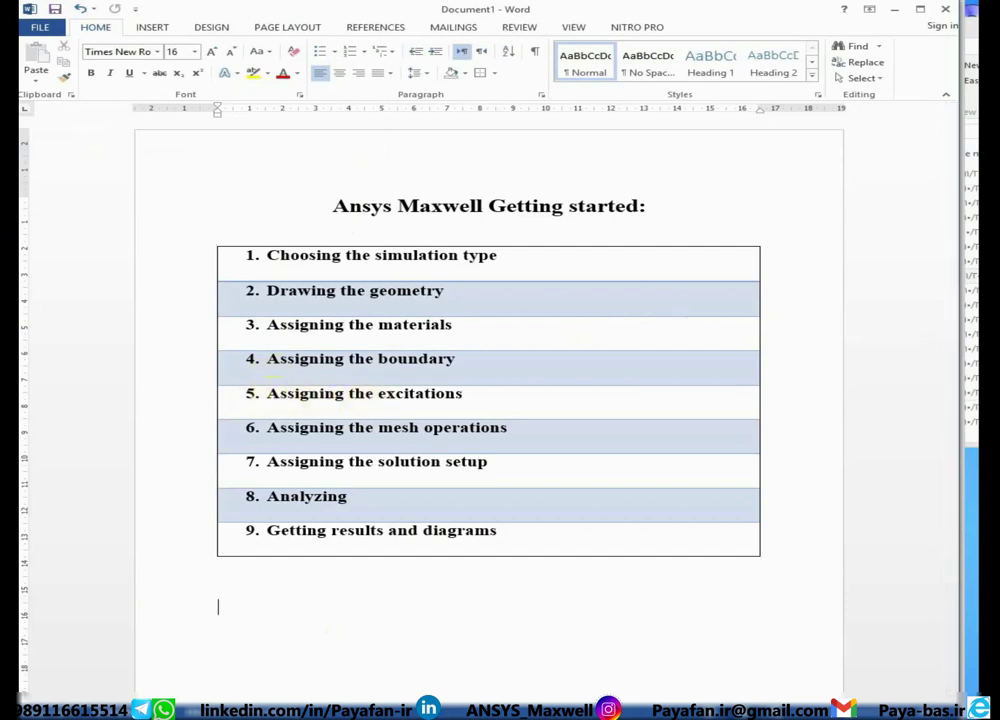
key("alt+Tab")
Step: Hide the vacuum region and both steel core parts so that only the two copper windings are displayed
left_click_drag(636, 347, 600, 260, "alt")
left_click_drag(430, 365, 772, 383, "alt")
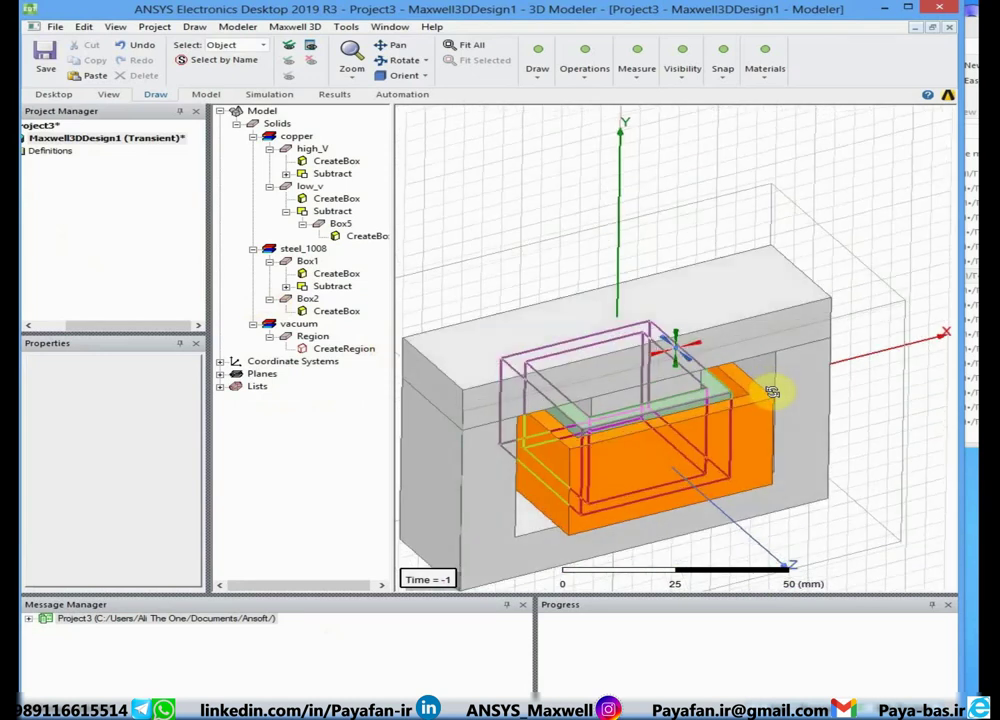
left_click(762, 425)
left_click(830, 228)
key("ctrl+h")
left_click(788, 259)
key("ctrl+h")
left_click(812, 342)
key("ctrl+h")
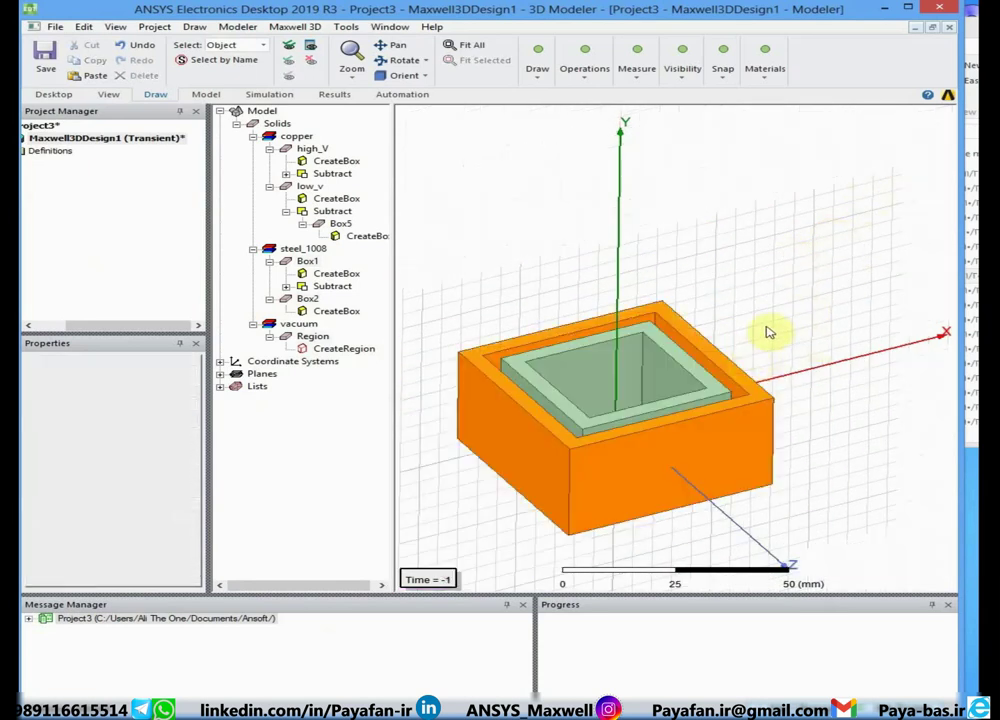
left_click(725, 365)
left_click_drag(675, 356, 587, 310, "alt")
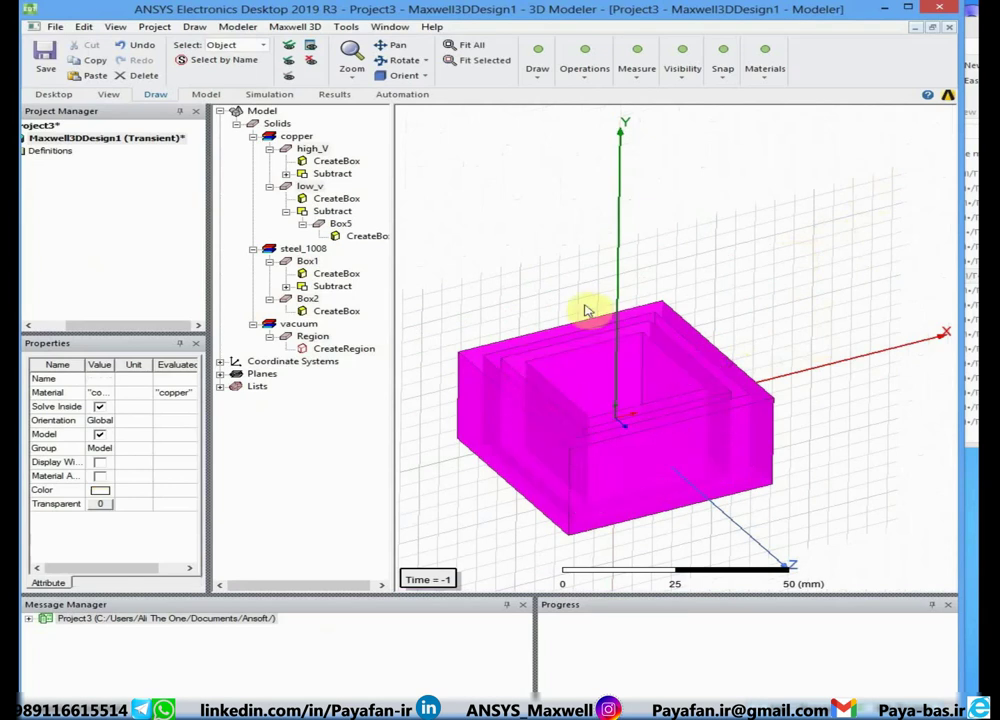
right_click(586, 309)
mouse_move(733, 558)
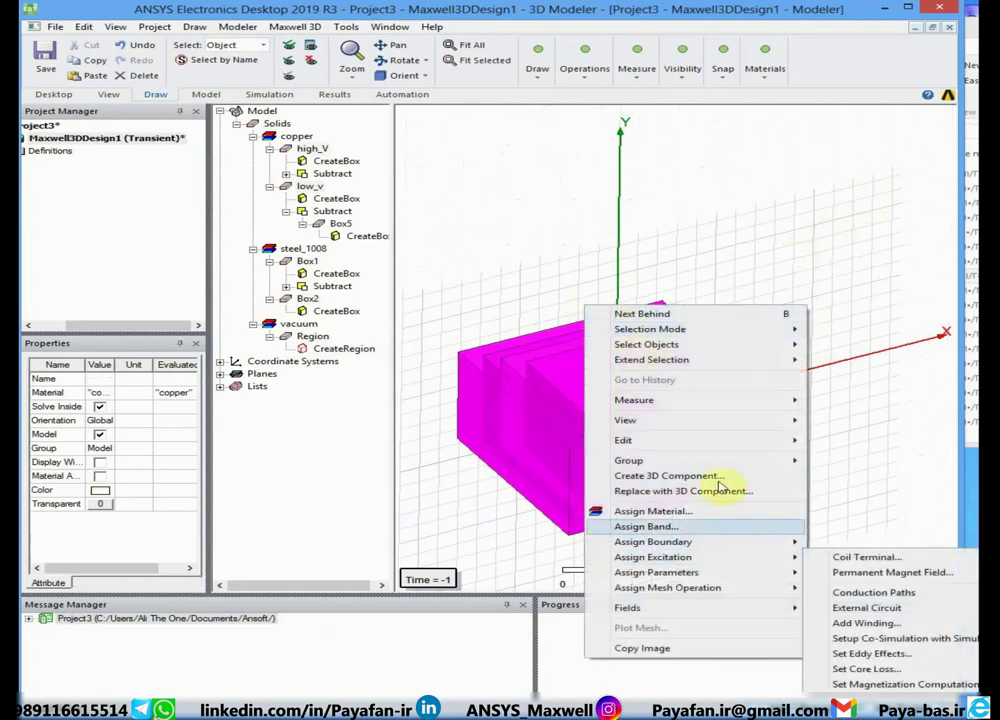
mouse_move(715, 443)
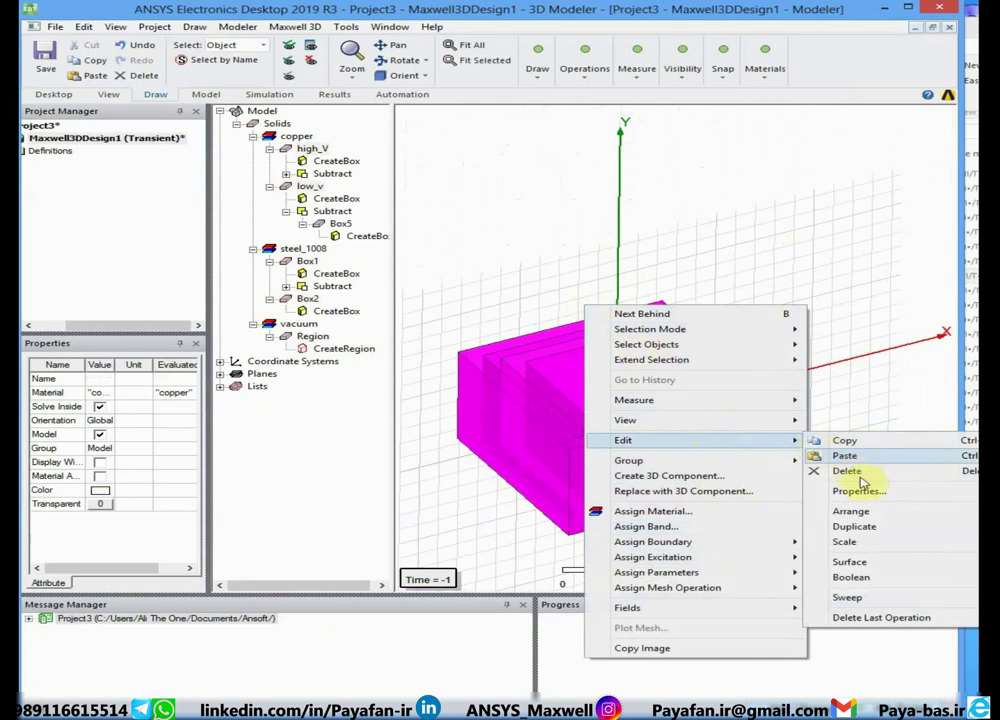
left_click(850, 562)
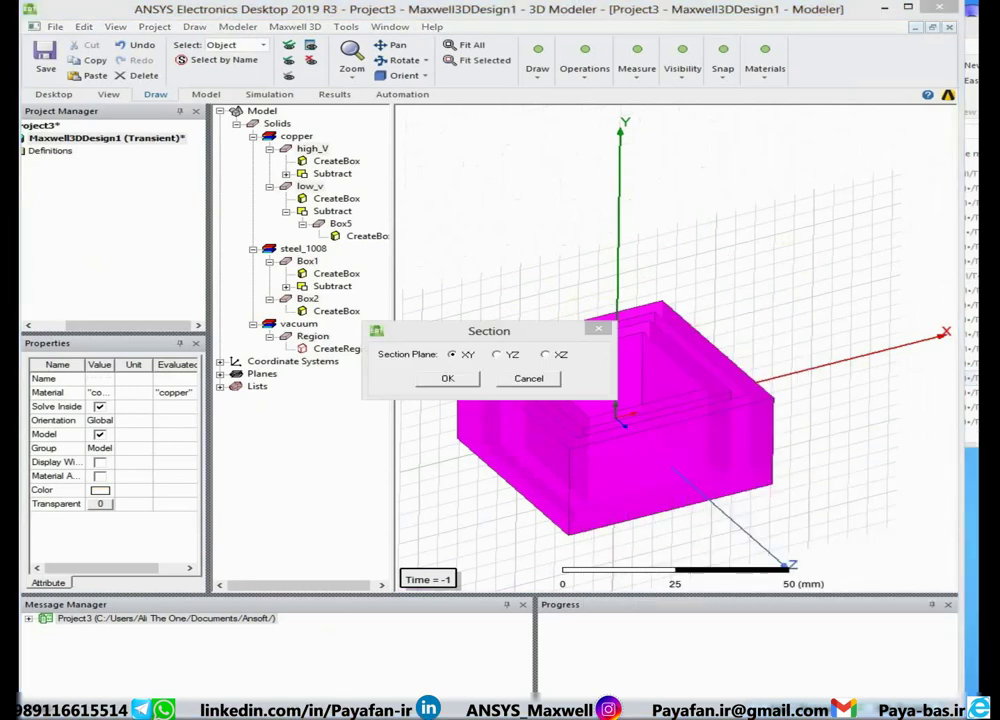
left_click(600, 330)
right_click(447, 305)
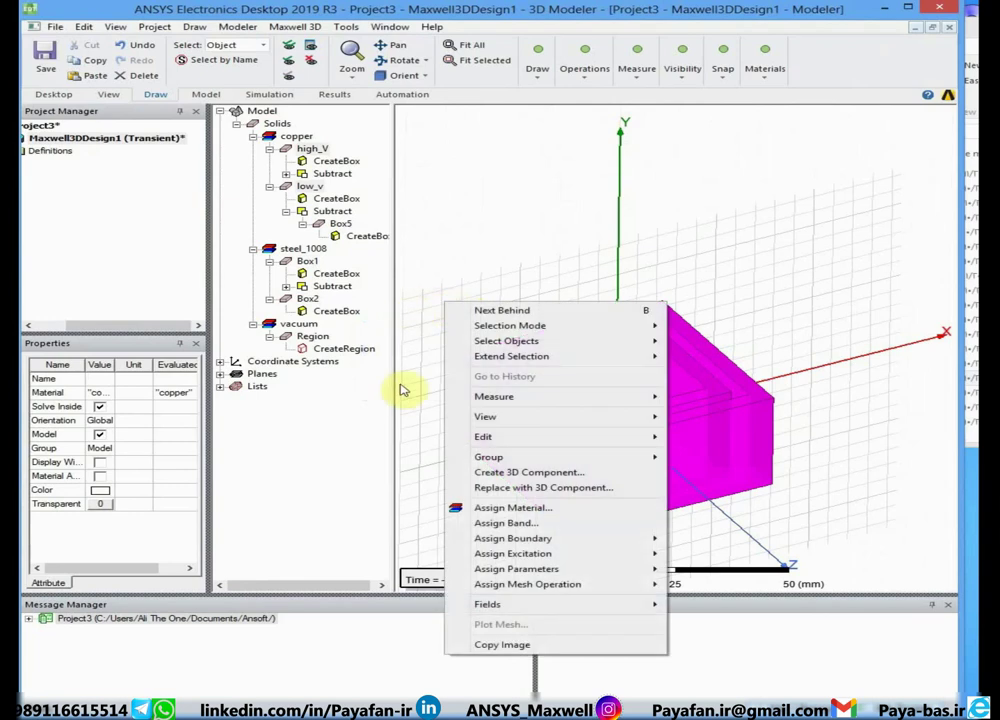
mouse_move(497, 568)
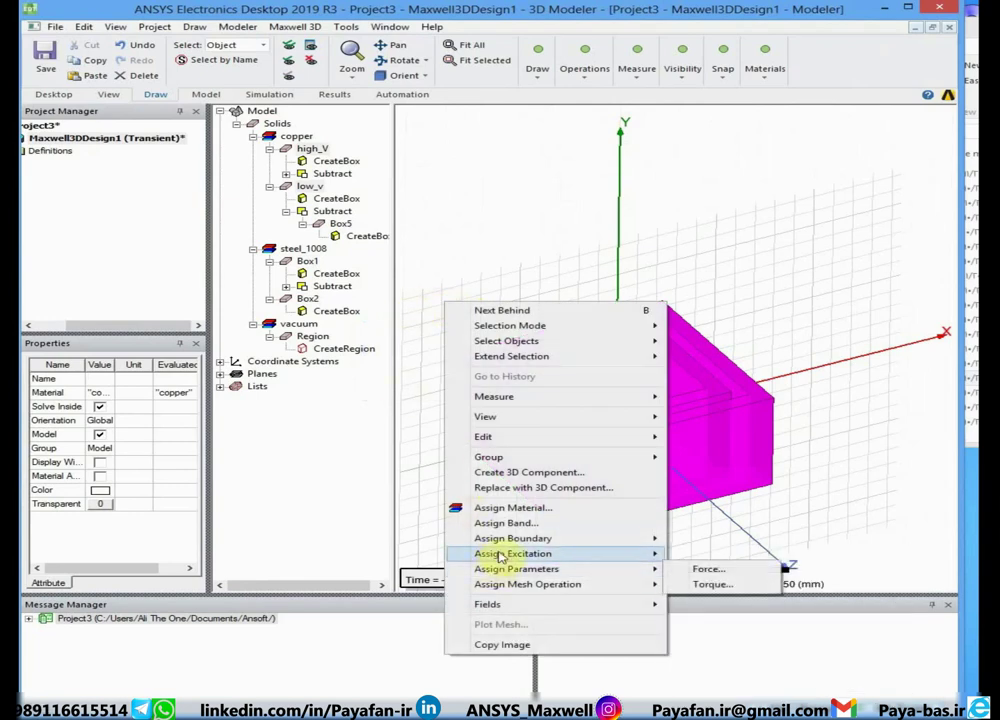
left_click(716, 320)
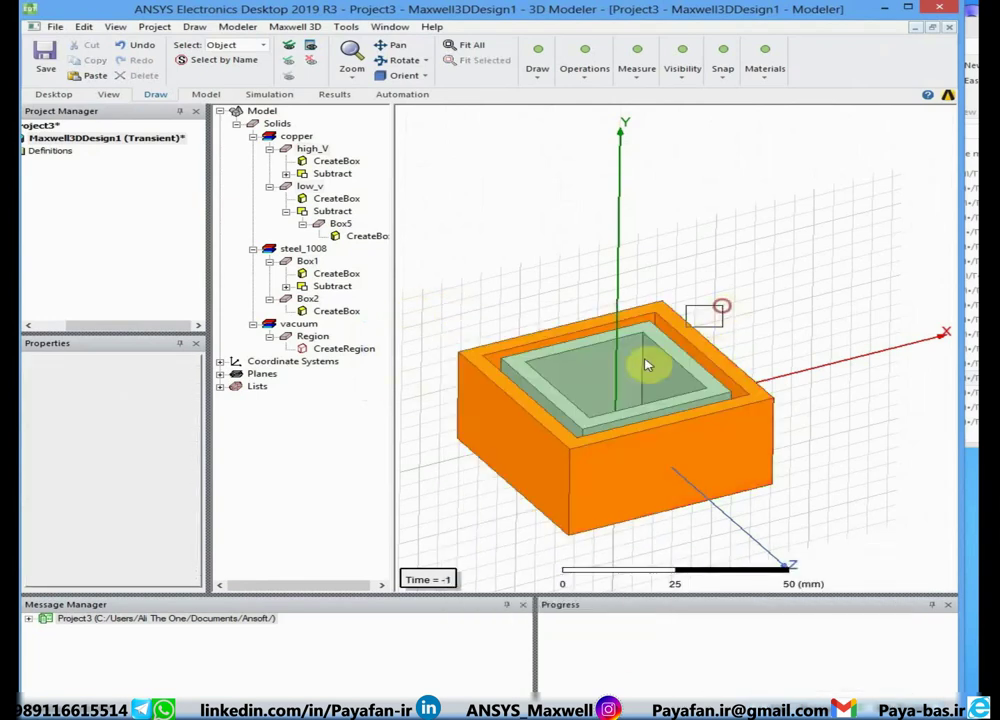
Step: Section both copper windings with the YZ plane to create cross-section sheets
left_click(636, 375)
right_click(408, 343)
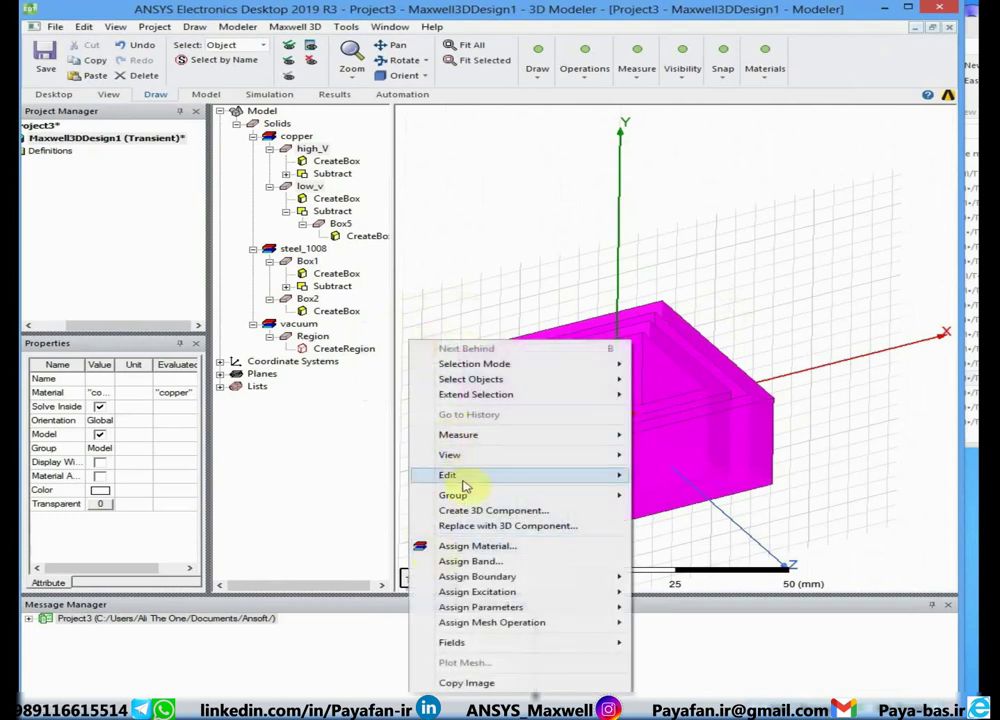
mouse_move(475, 478)
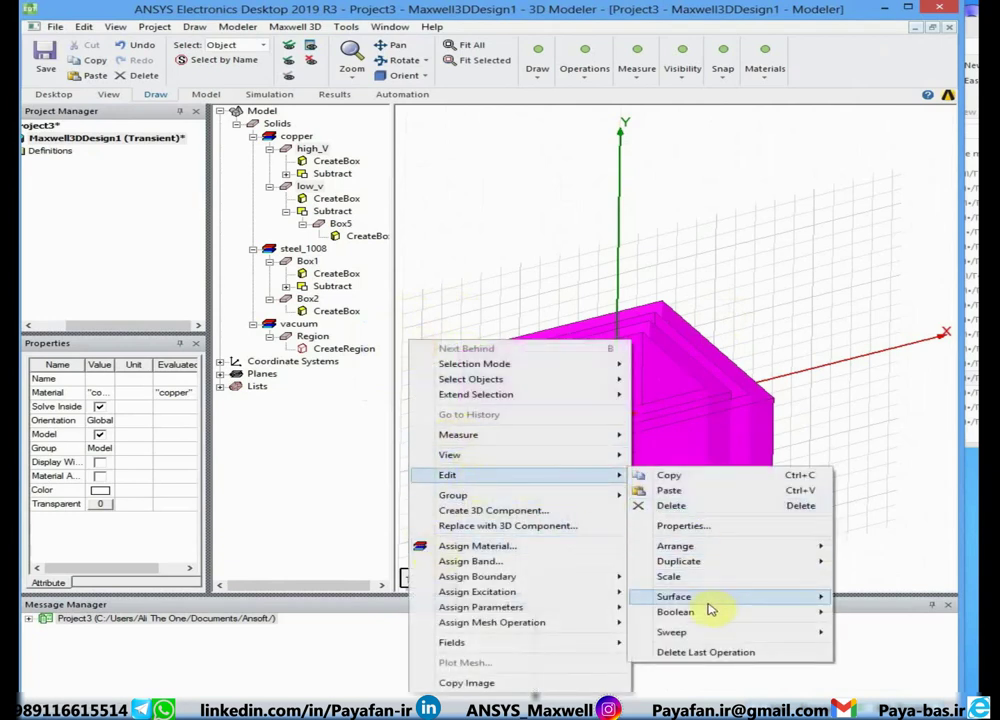
mouse_move(735, 600)
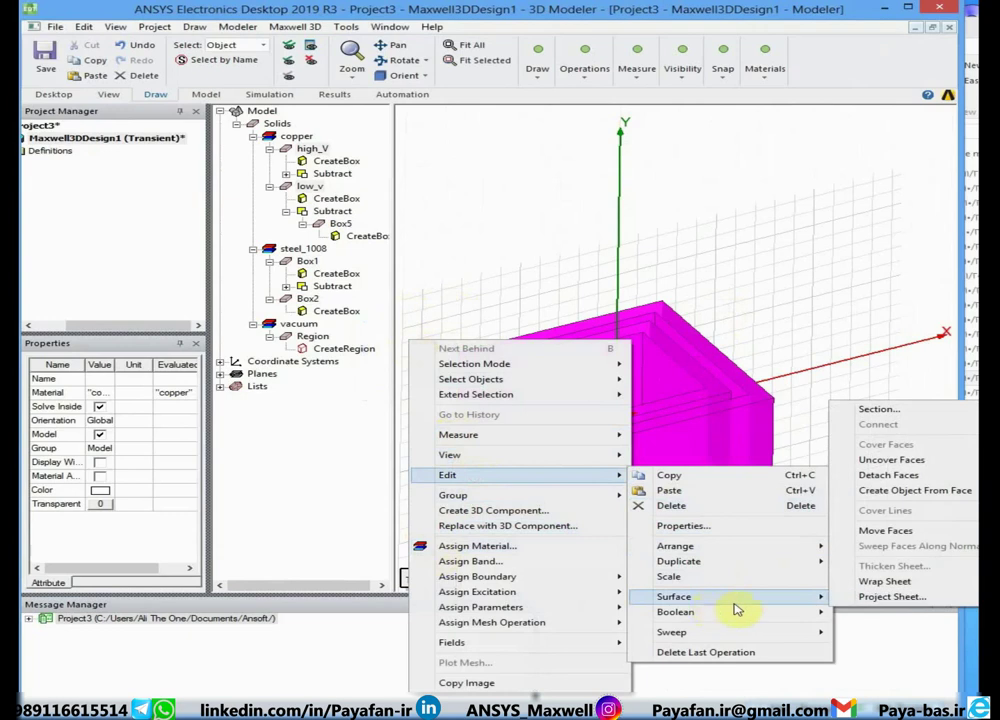
left_click(883, 411)
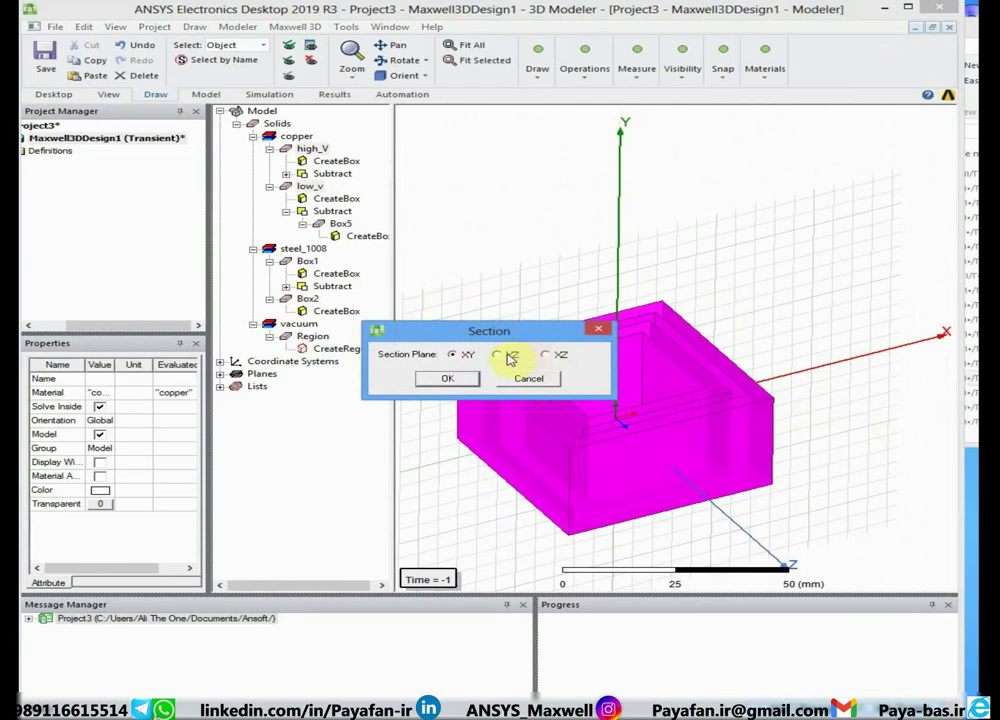
left_click(452, 380)
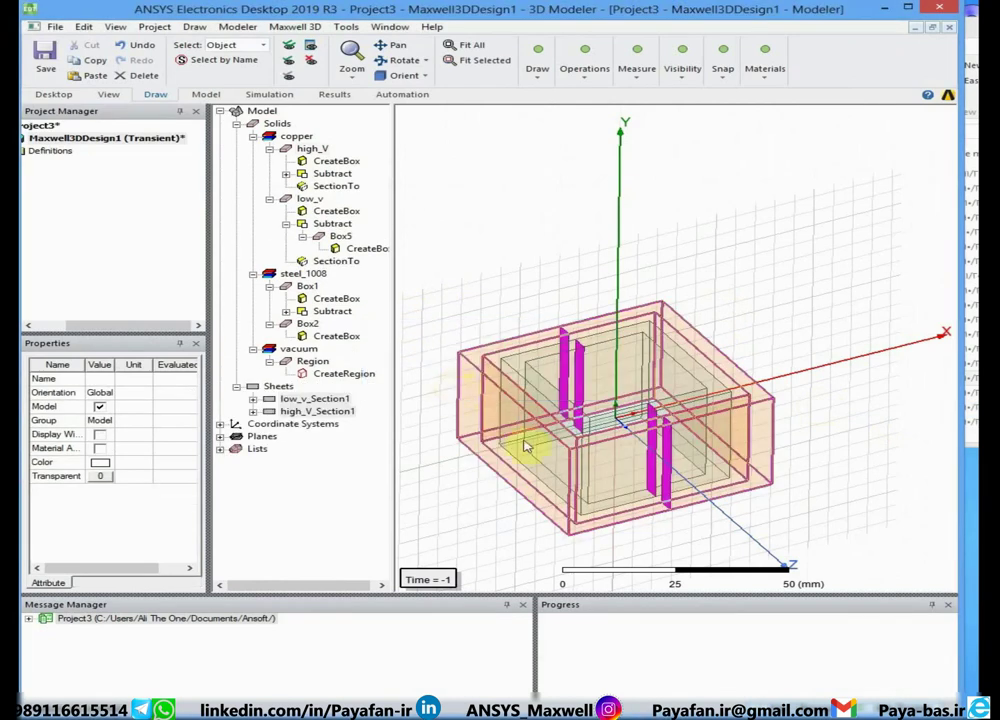
Step: Separate the winding section sheets into individual bodies and delete the two separated sheets on the positive Z side
left_click_drag(678, 482, 742, 462, "alt")
right_click(425, 308)
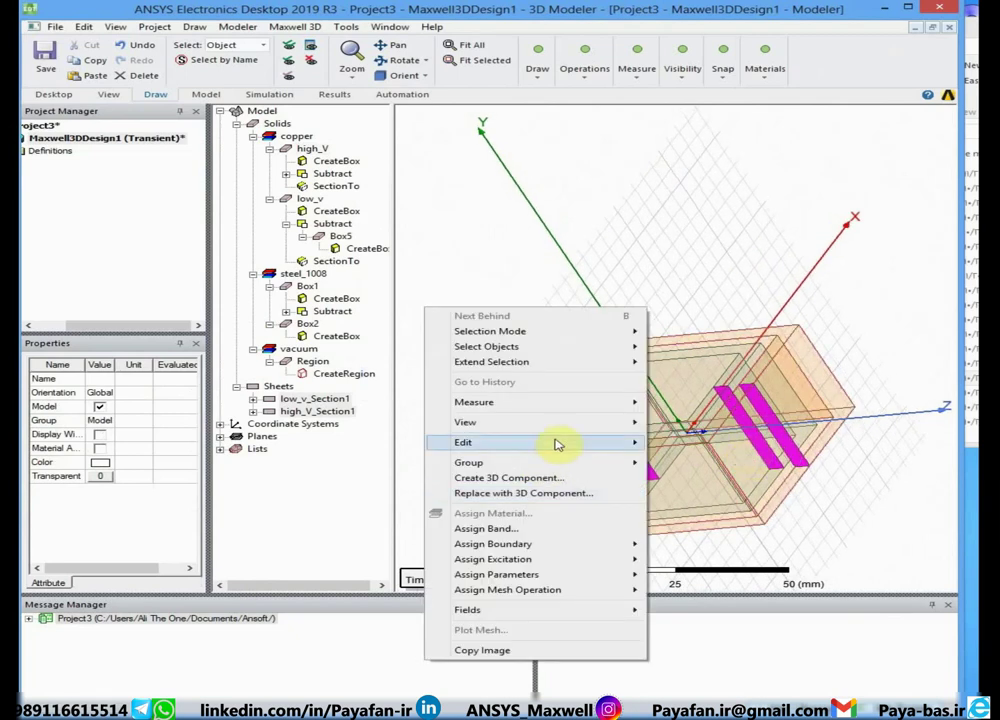
mouse_move(560, 442)
mouse_move(737, 584)
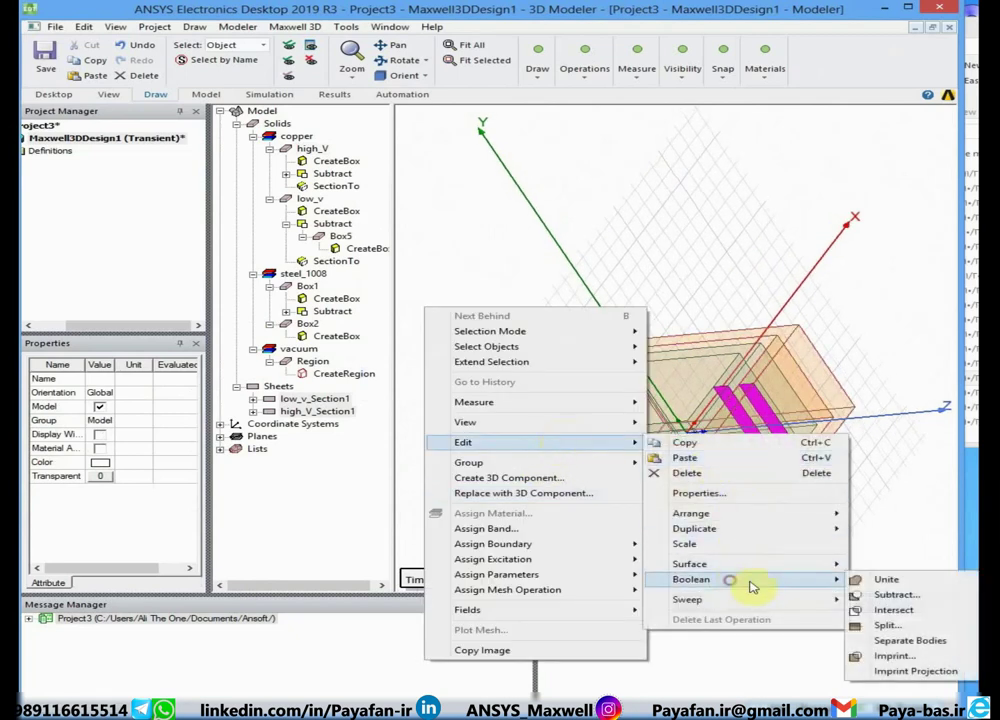
left_click(876, 640)
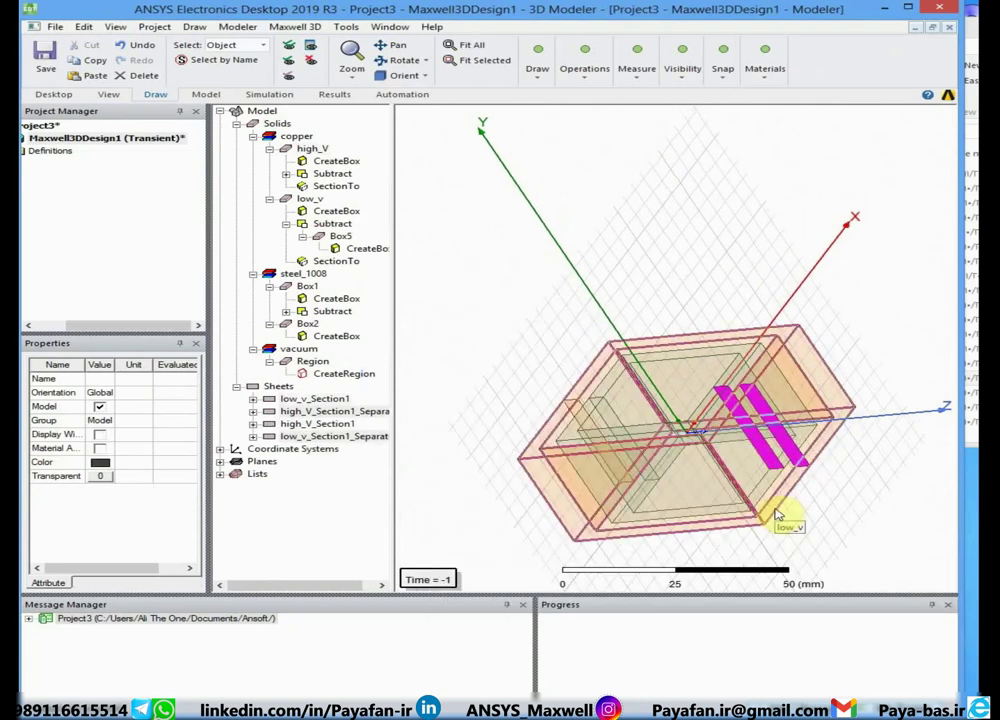
key("Delete")
left_click_drag(778, 515, 551, 407, "alt")
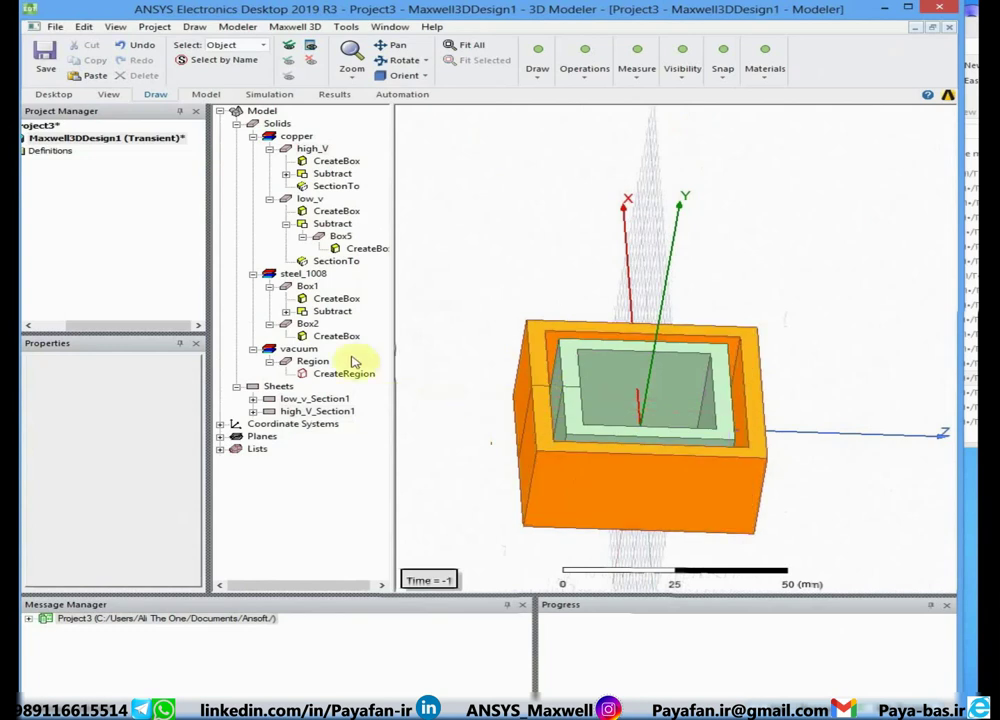
Step: Rename the inner winding high_V as LV and the outer winding low_v as HV
left_click(283, 400)
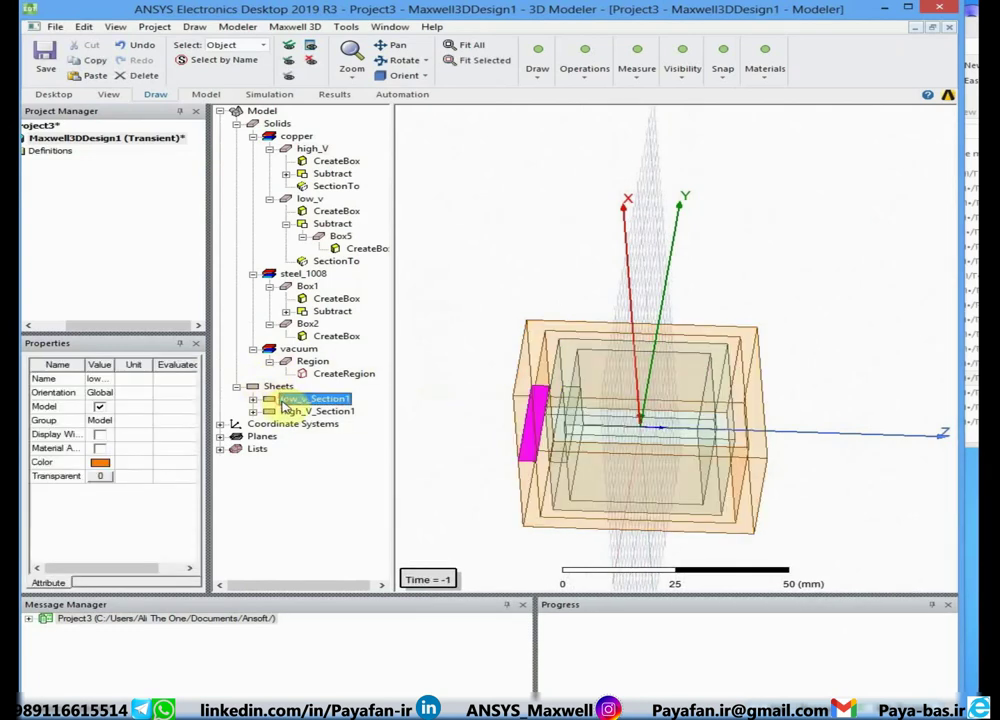
left_click(302, 148)
left_click(569, 179)
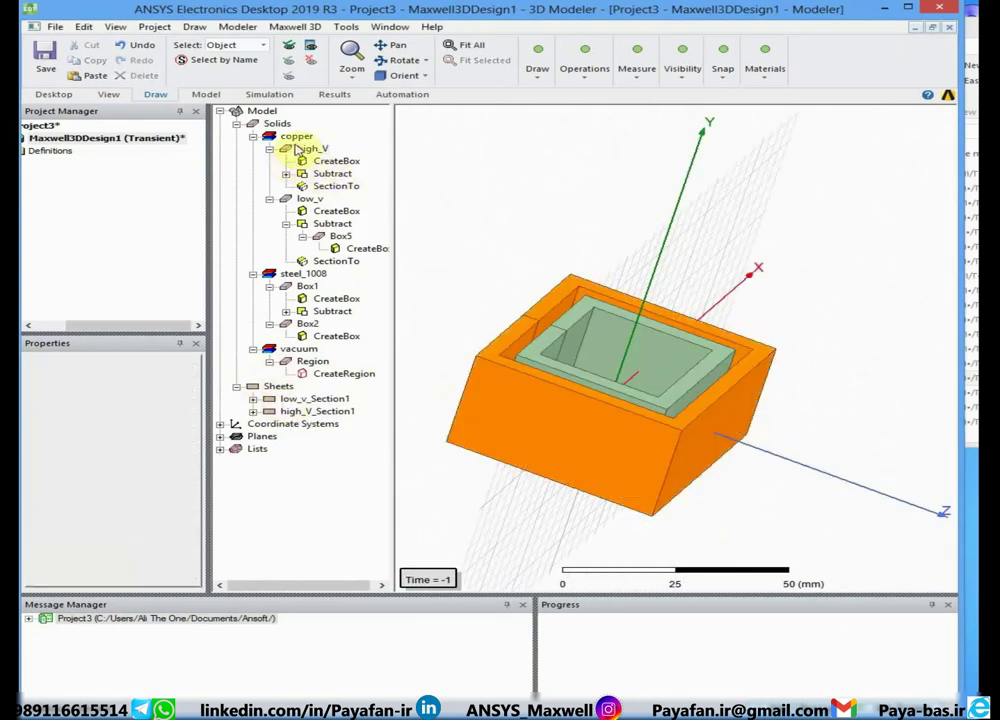
left_click(303, 149)
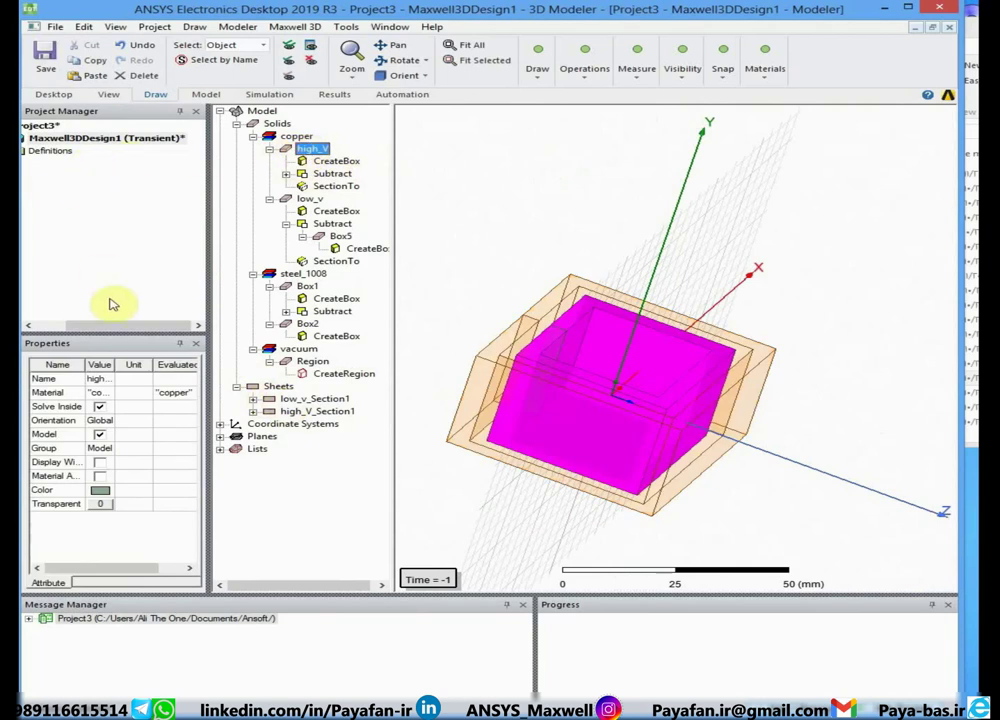
left_click_drag(117, 328, 80, 328)
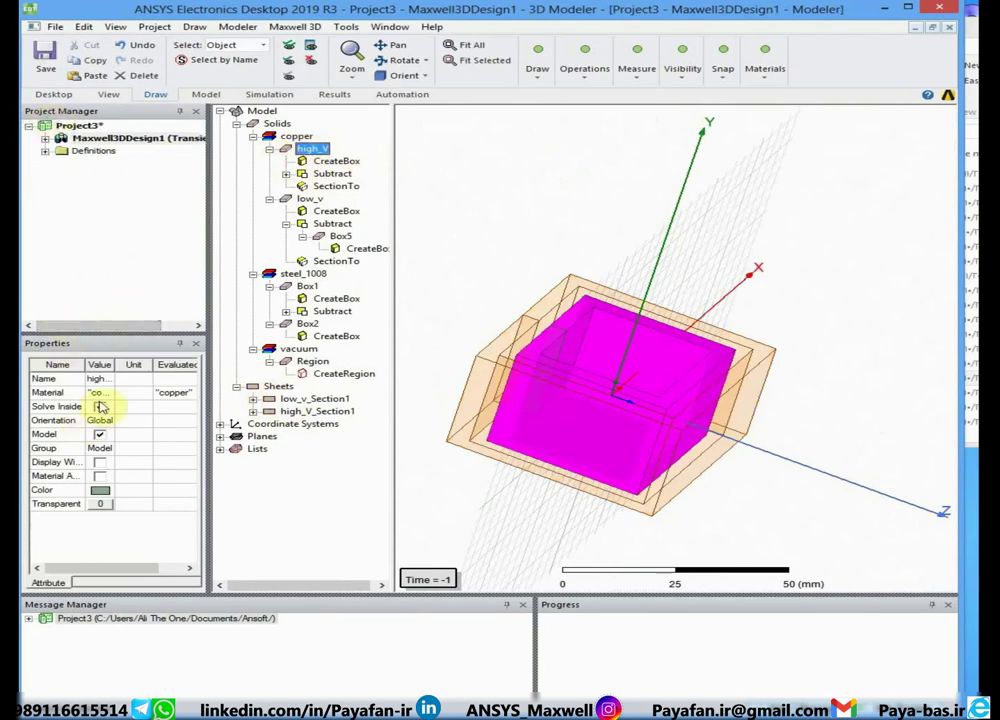
left_click(57, 380)
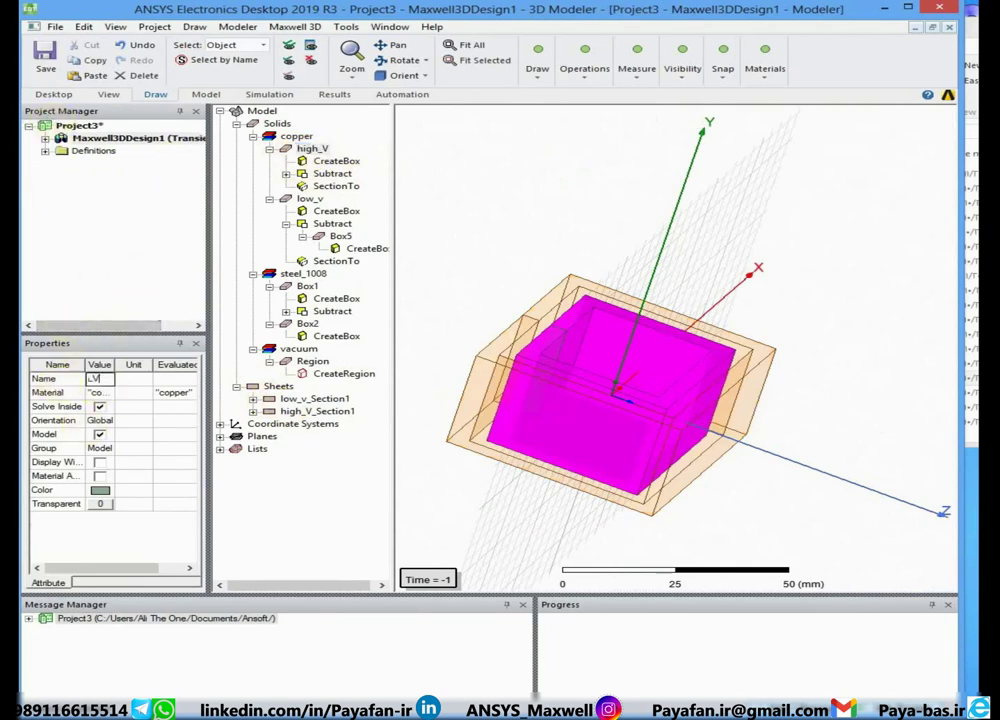
key("Return")
left_click(297, 154)
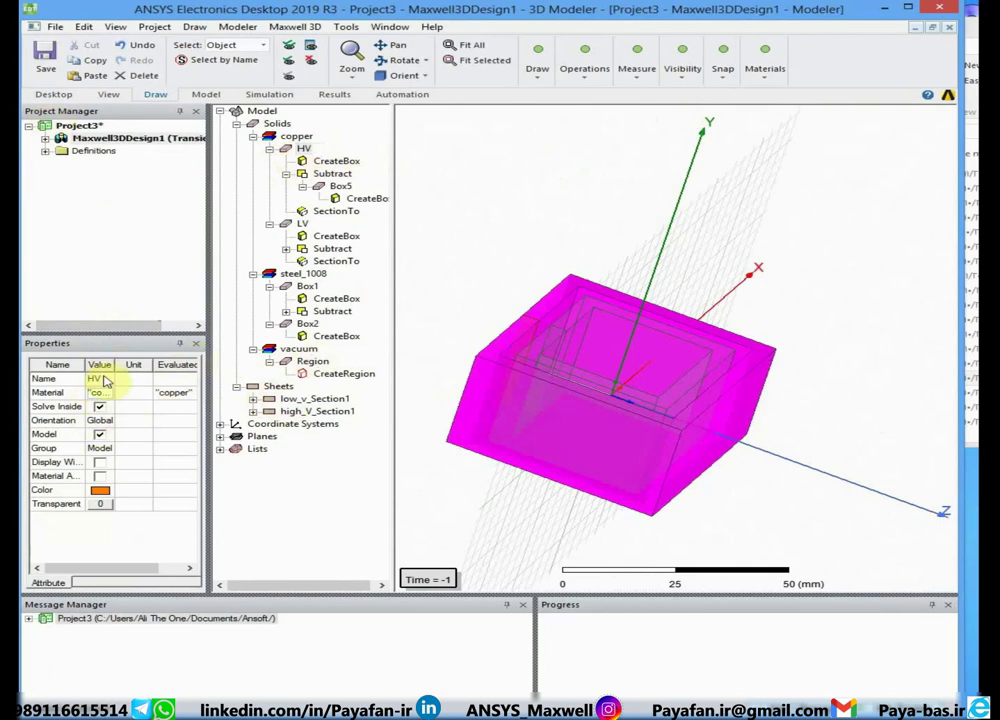
Step: Rename the outer winding's section sheet low_v_Section1 as HV and the inner winding's sheet high_V_Section1 as LV
left_click(638, 250)
left_click(316, 399)
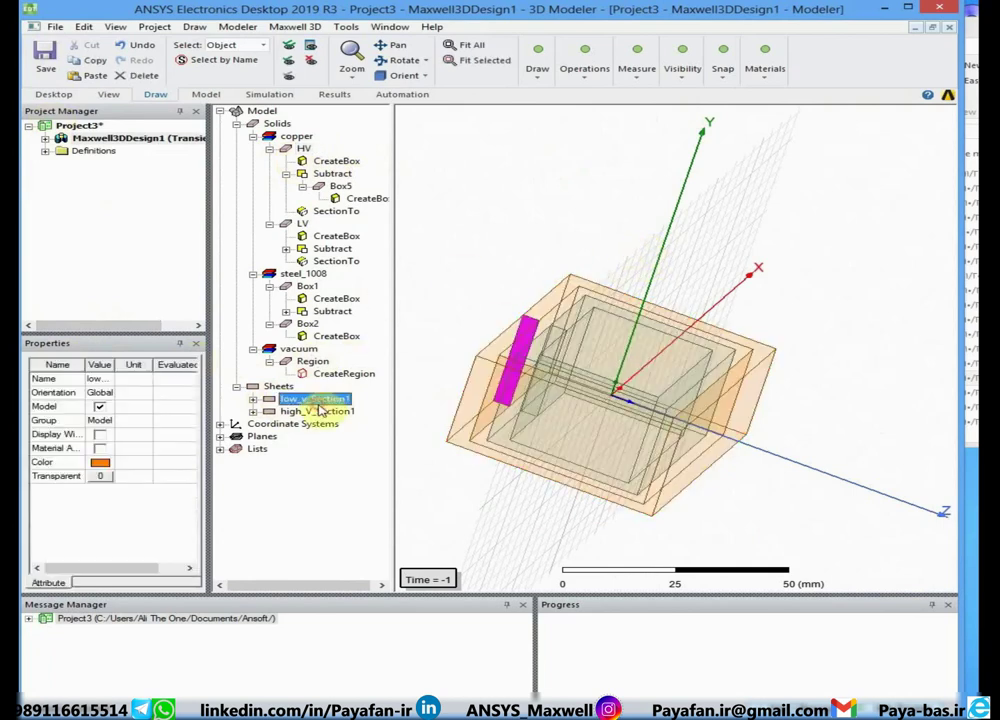
left_click(100, 379)
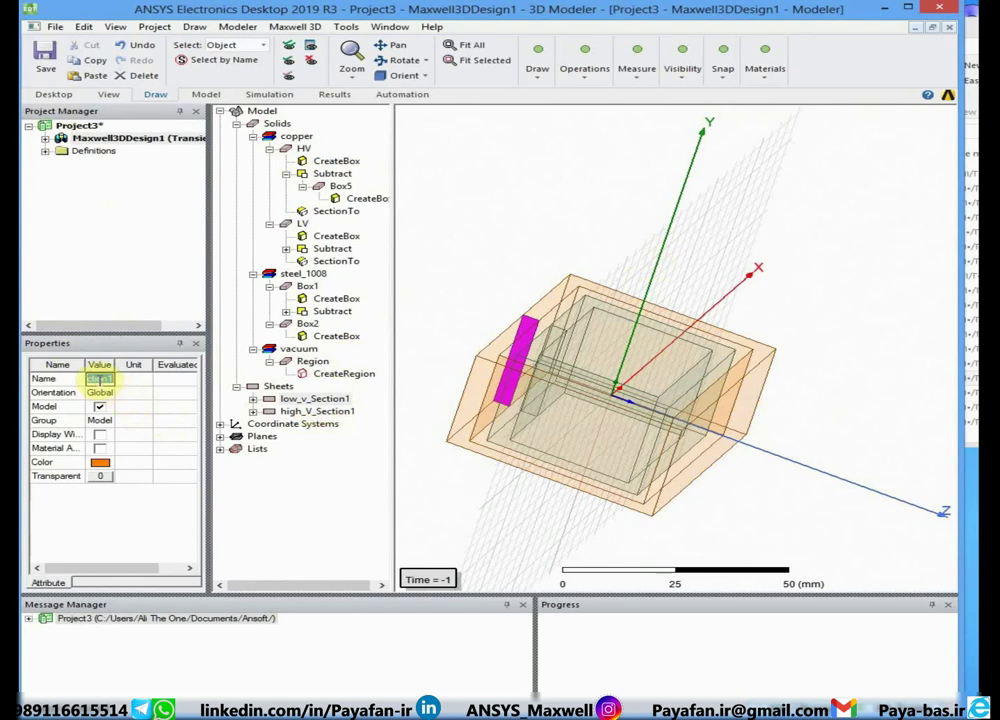
key("Return")
left_click(305, 411)
left_click(98, 379)
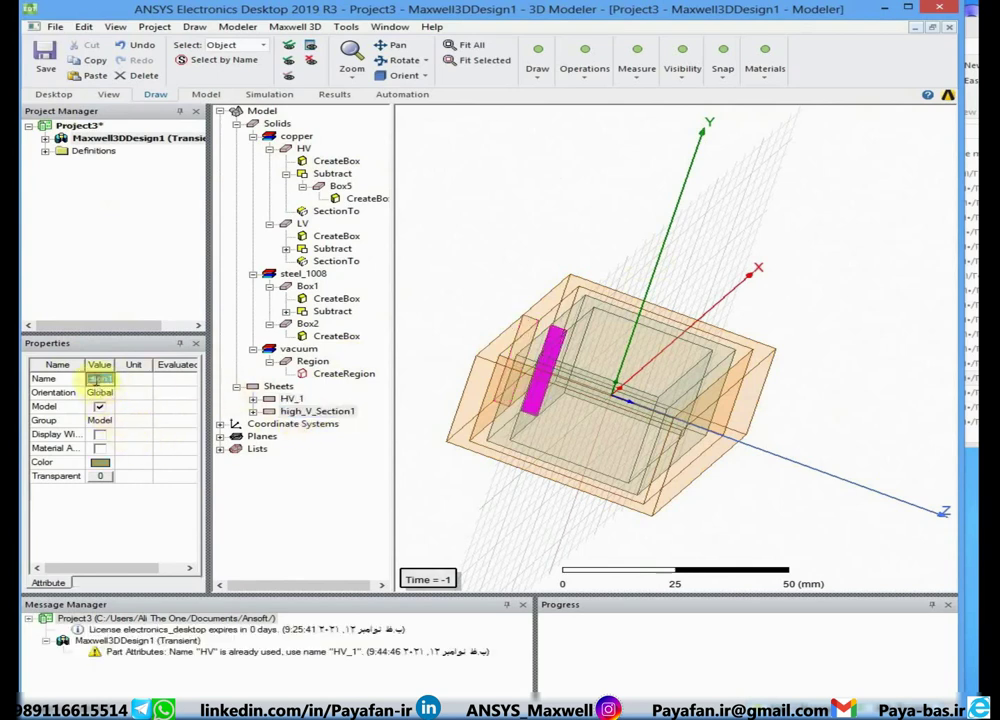
type("LV")
key("Return")
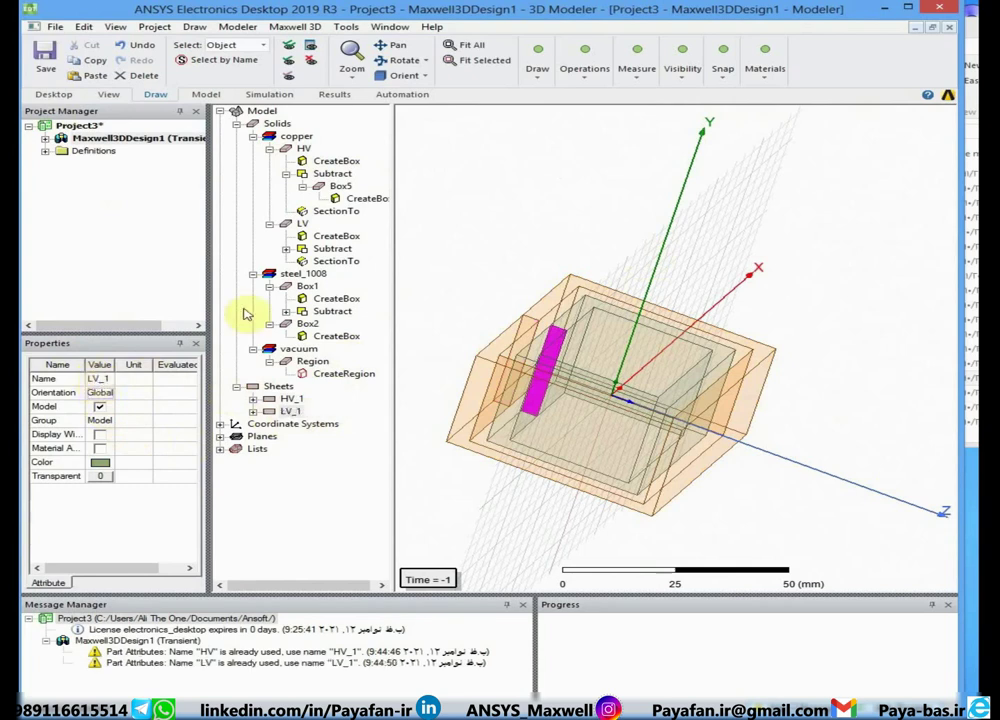
left_click(525, 293)
Step: Assign a coil terminal excitation named LV with 42 conductors to the inner winding's section sheet LV_1
left_click(289, 411)
right_click(289, 411)
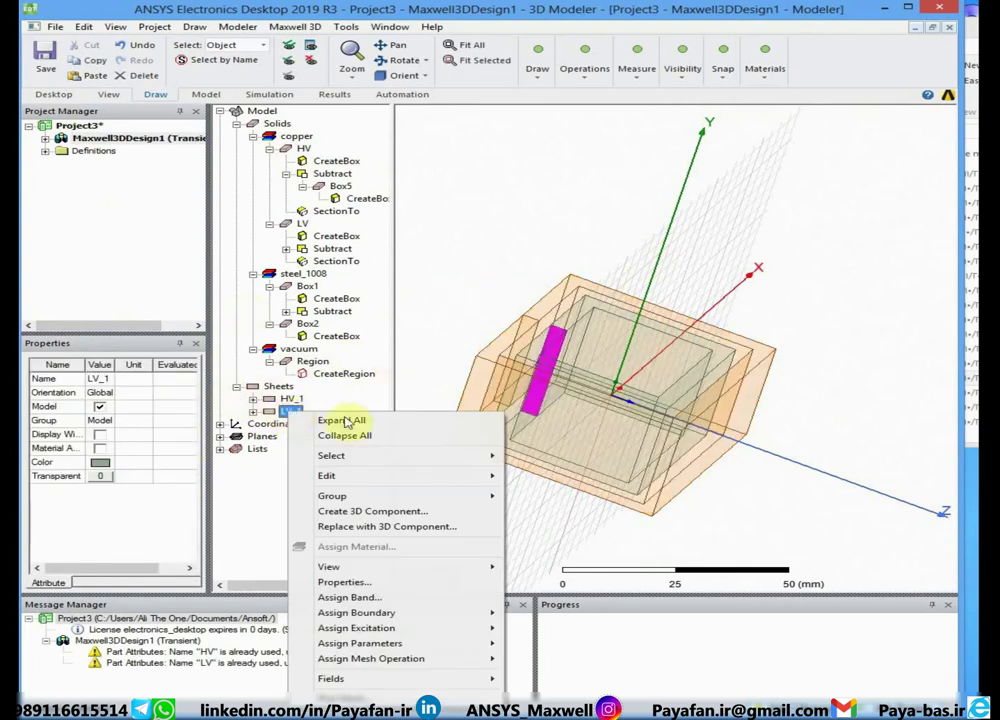
mouse_move(470, 630)
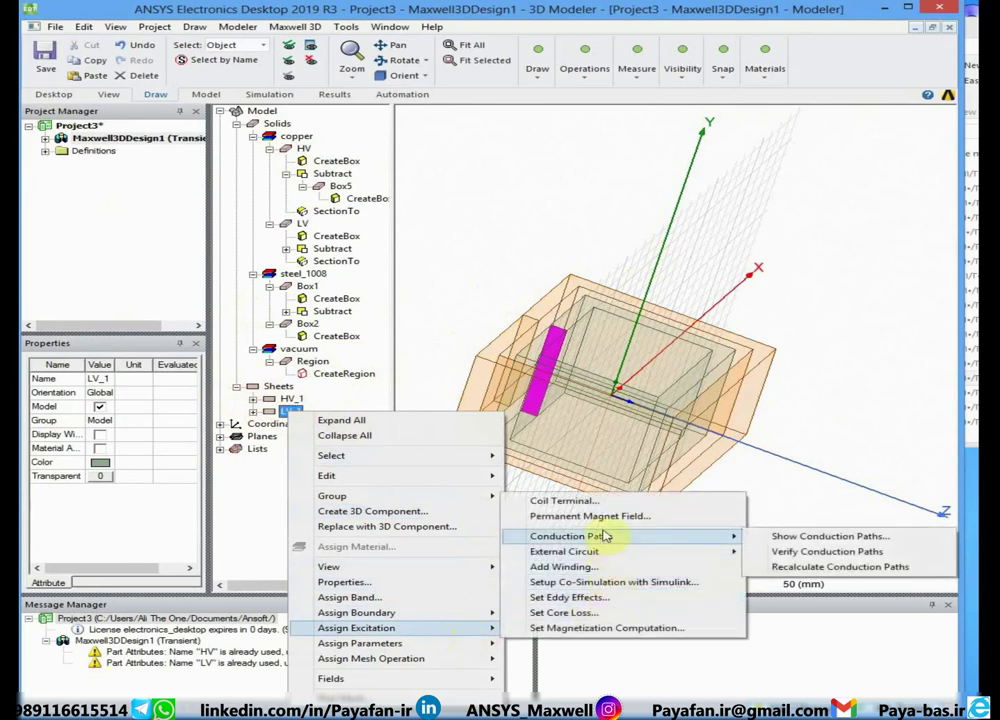
left_click(595, 502)
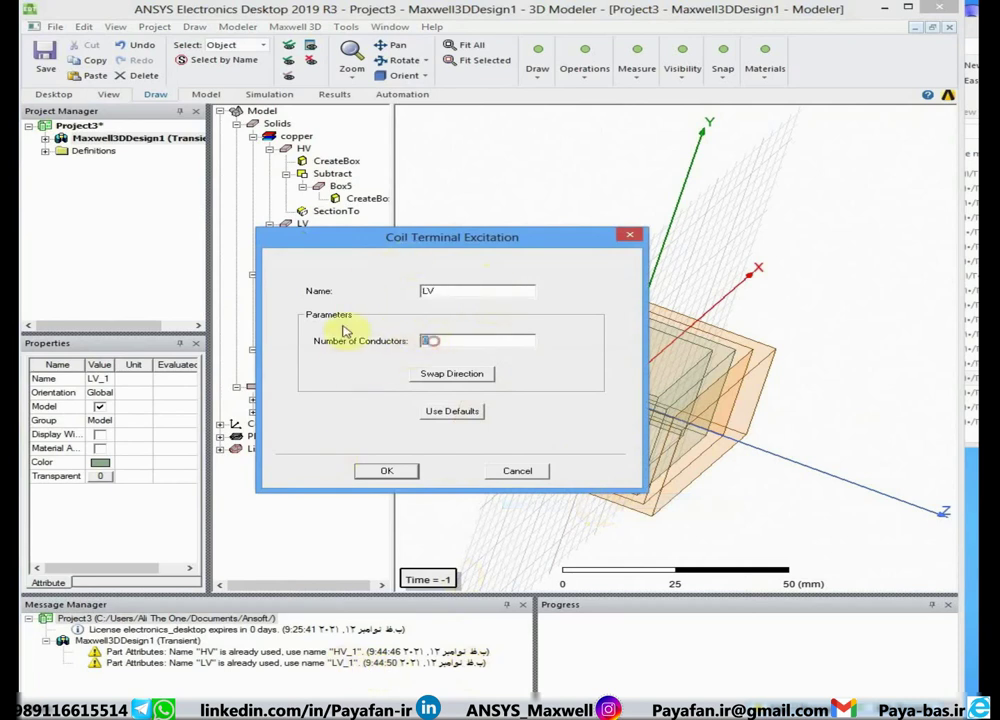
left_click(415, 470)
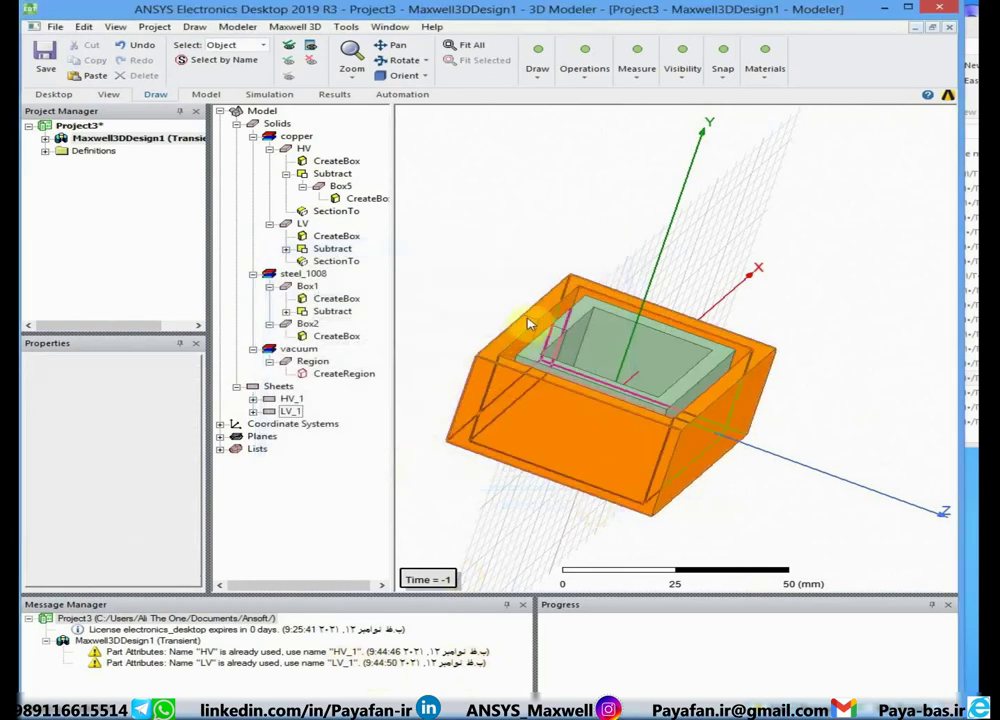
Step: Assign a coil terminal excitation named Hv with 421 conductors to the outer winding's section sheet HV_1
left_click(292, 399)
right_click(459, 331)
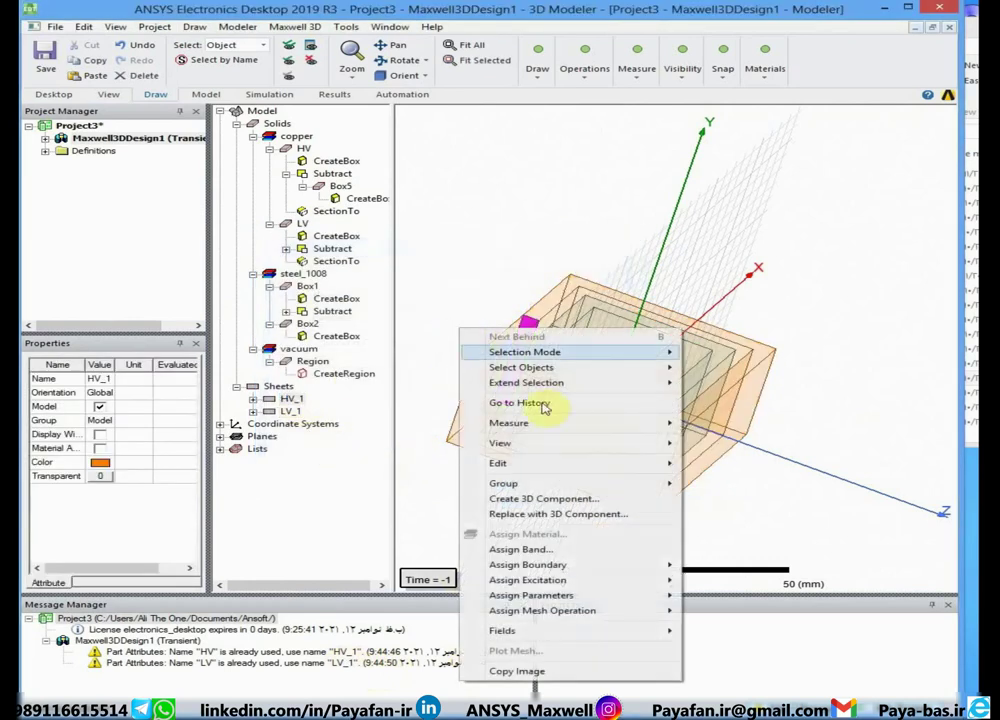
mouse_move(637, 583)
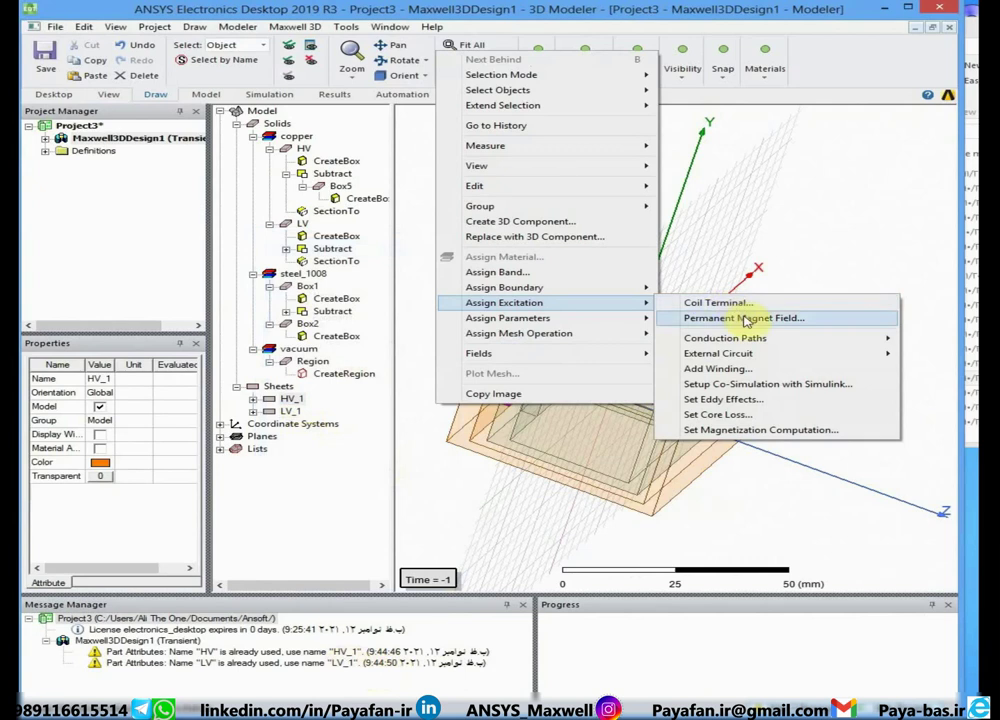
left_click(745, 303)
double_click(485, 342)
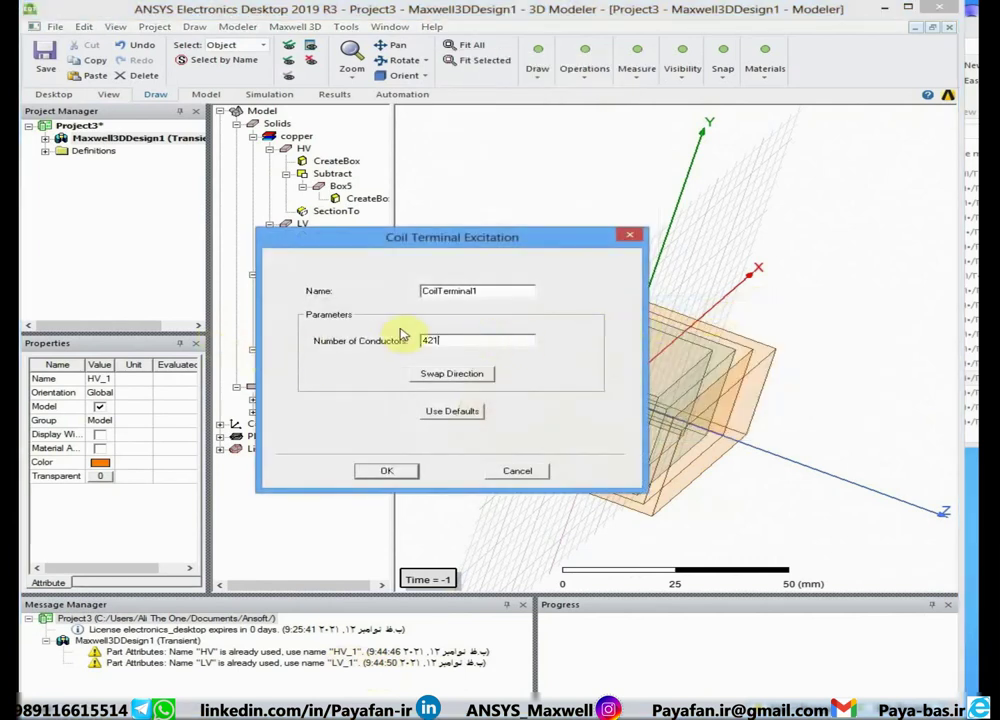
double_click(501, 292)
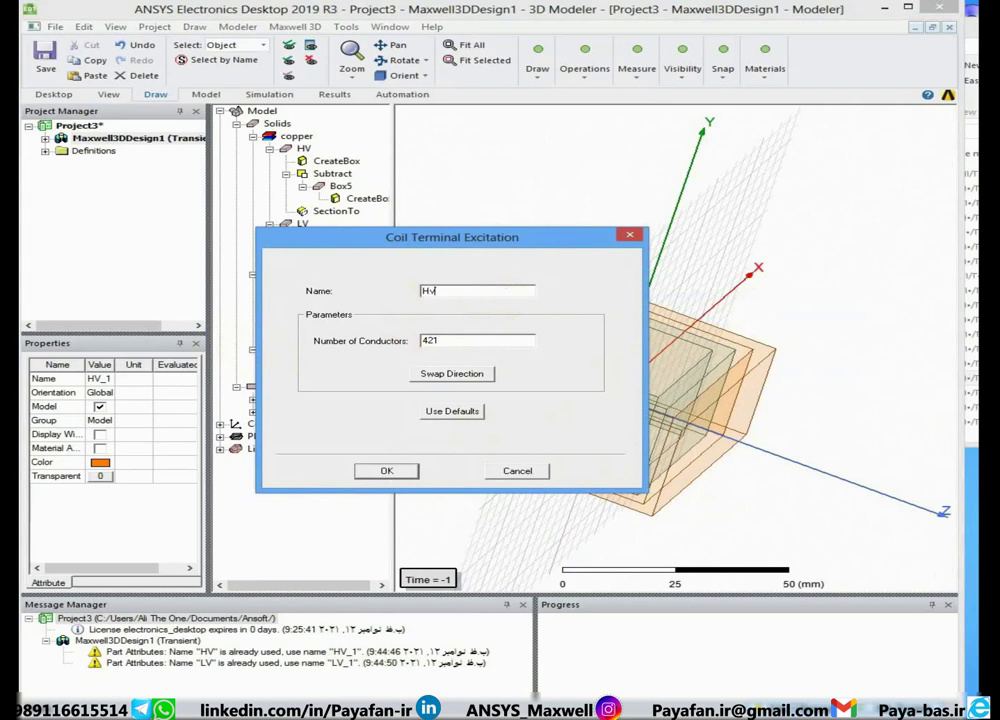
left_click(408, 474)
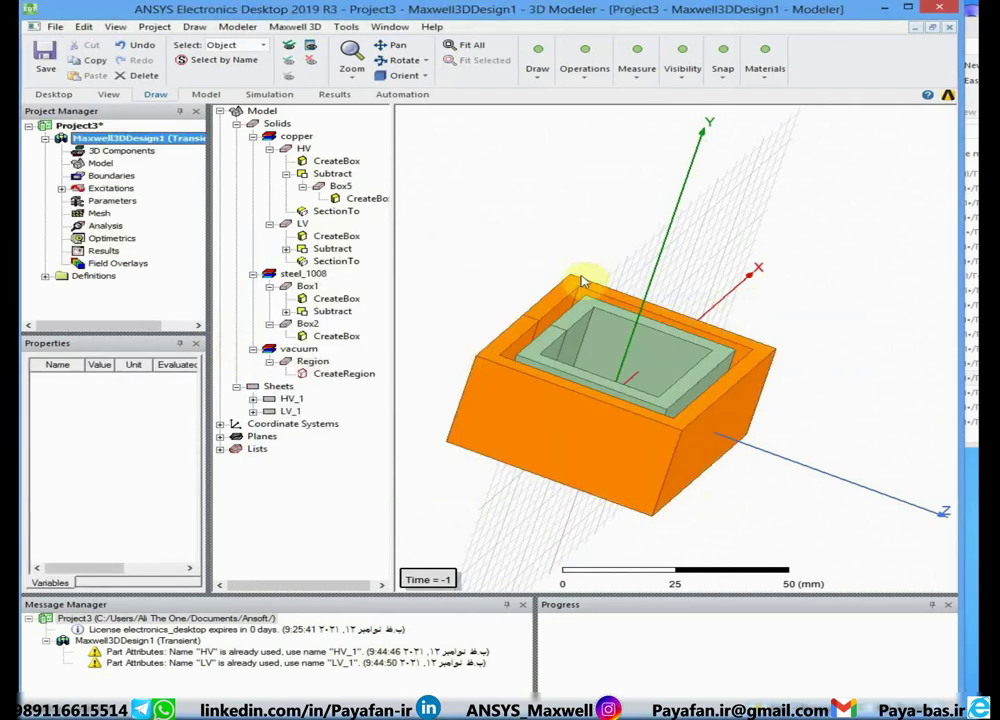
Step: Add a winding named HV_TERMINAL with stranded conductors and the Voltage type
right_click(462, 225)
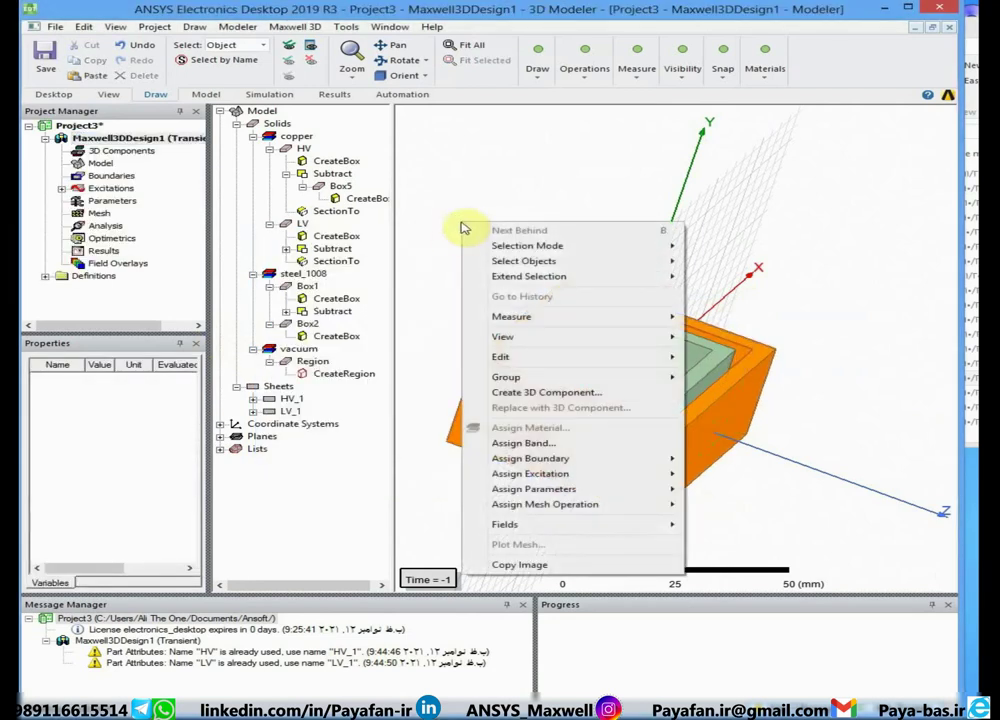
mouse_move(565, 474)
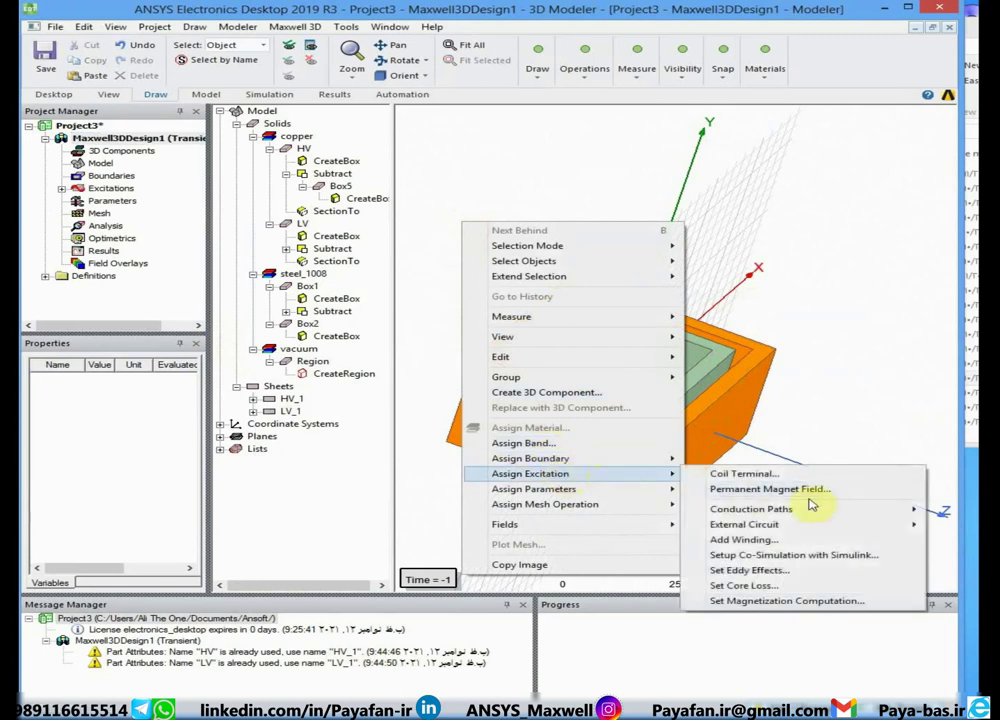
left_click(740, 541)
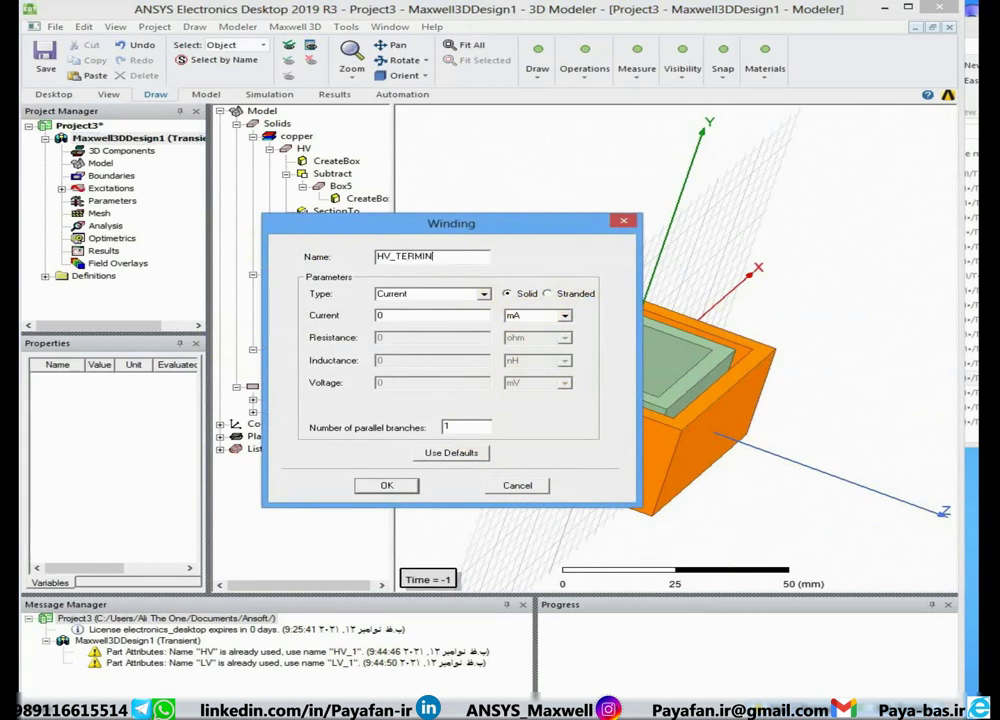
left_click(476, 296)
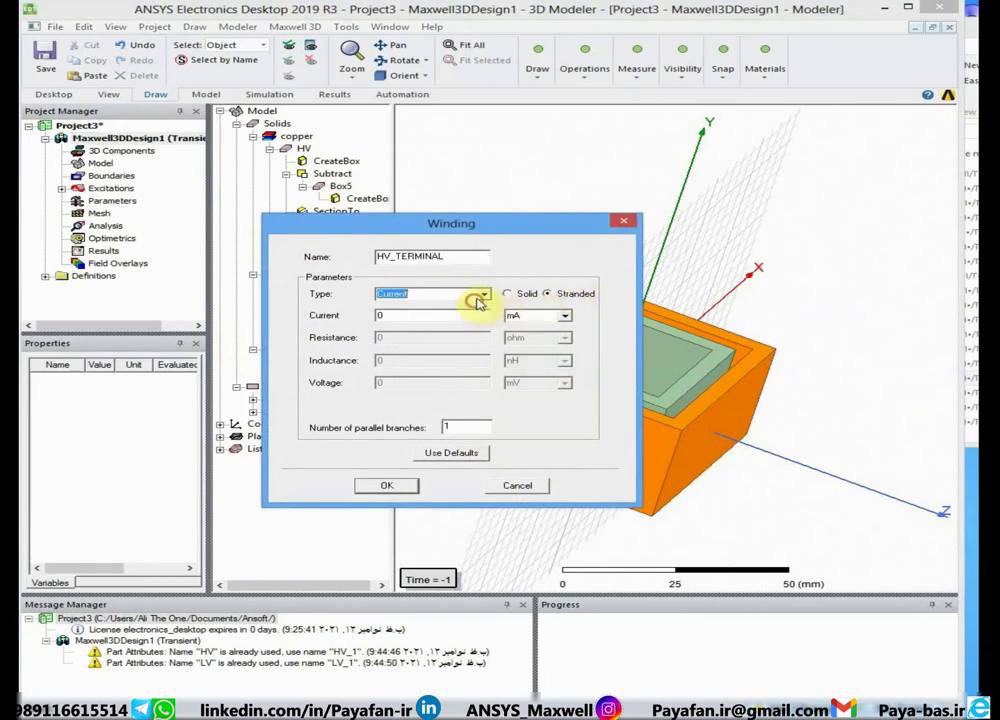
left_click(474, 316)
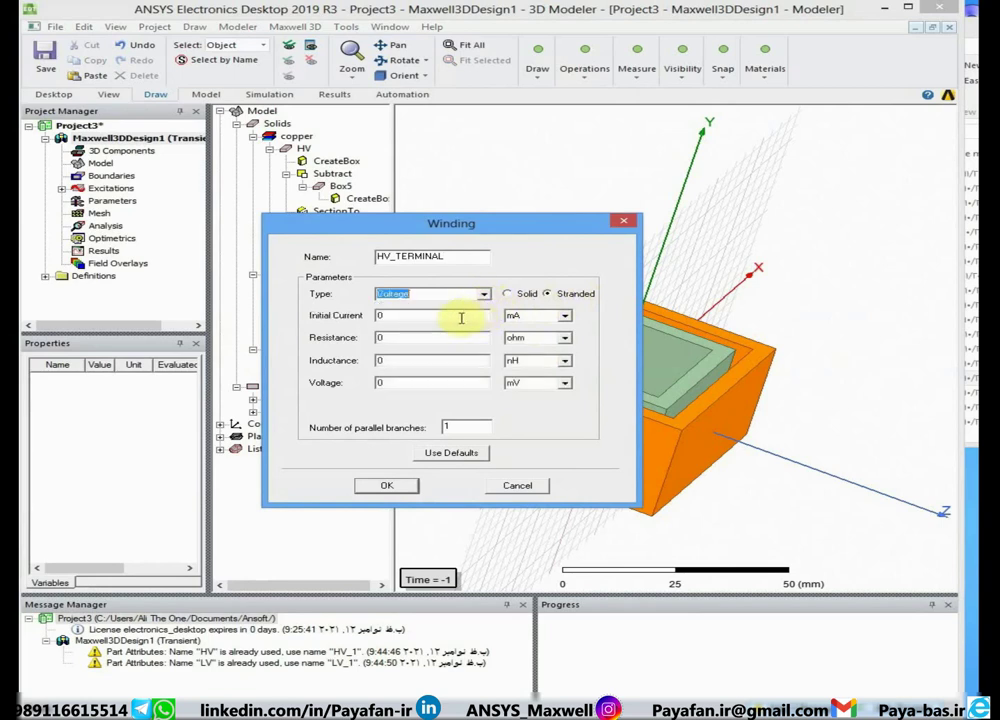
Step: Set the HV_TERMINAL winding's resistance to 1 ohm and its voltage to 110*1.418*sin(2*pi*50*time), and create the winding
key("Tab")
key("Tab")
type("1")
double_click(400, 378)
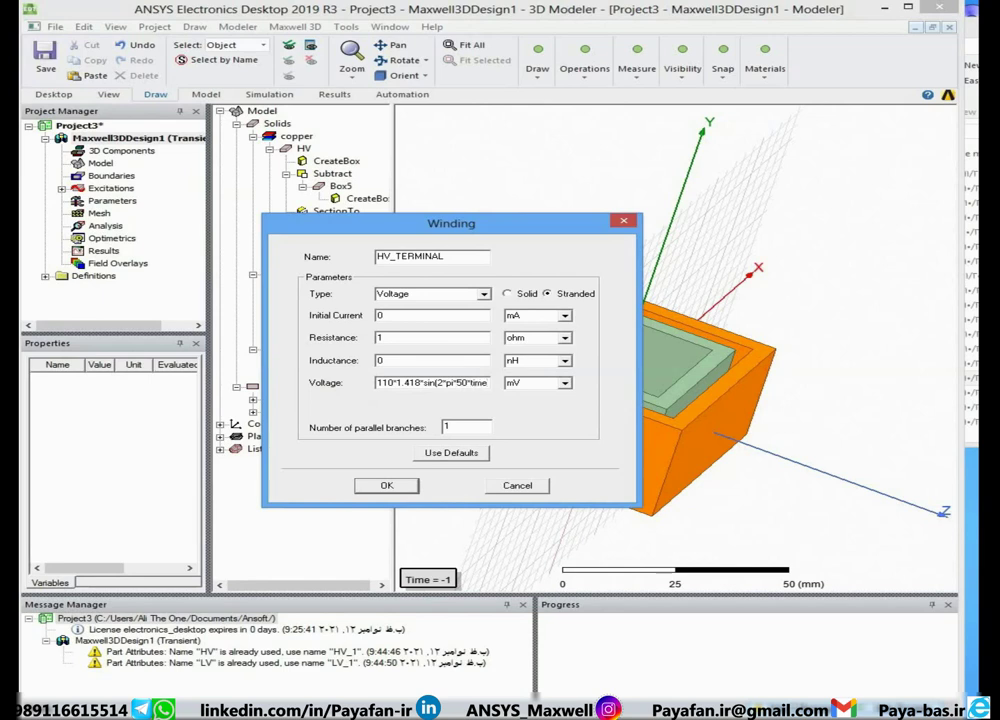
left_click(386, 487)
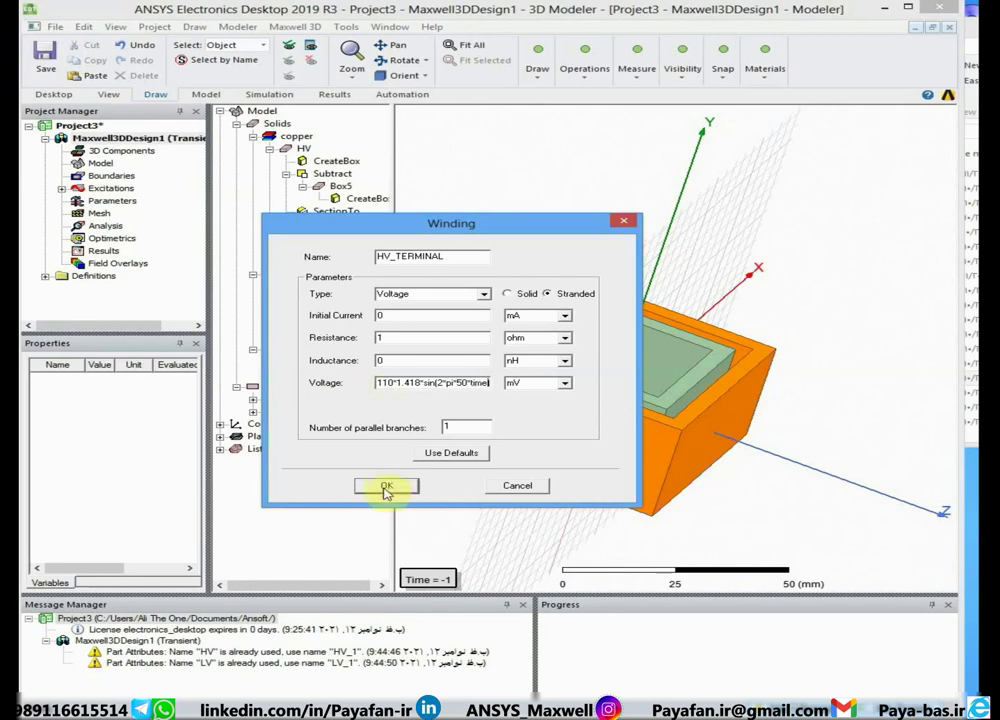
Step: Add a stranded winding named LV_COIL, keeping the Current type with a current of 0
right_click(518, 231)
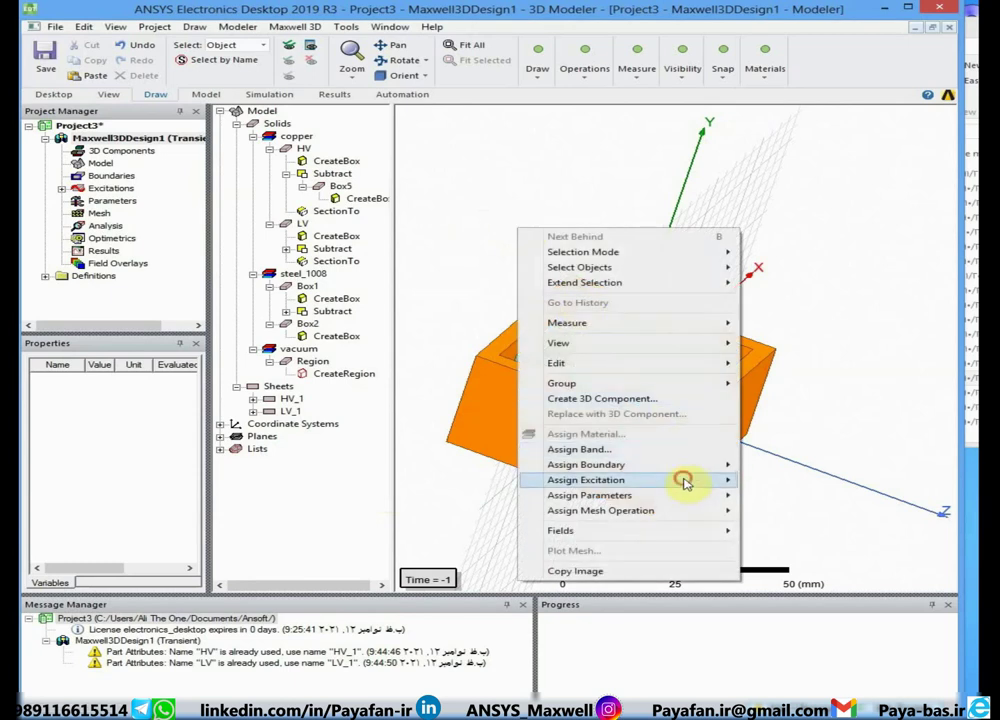
mouse_move(683, 479)
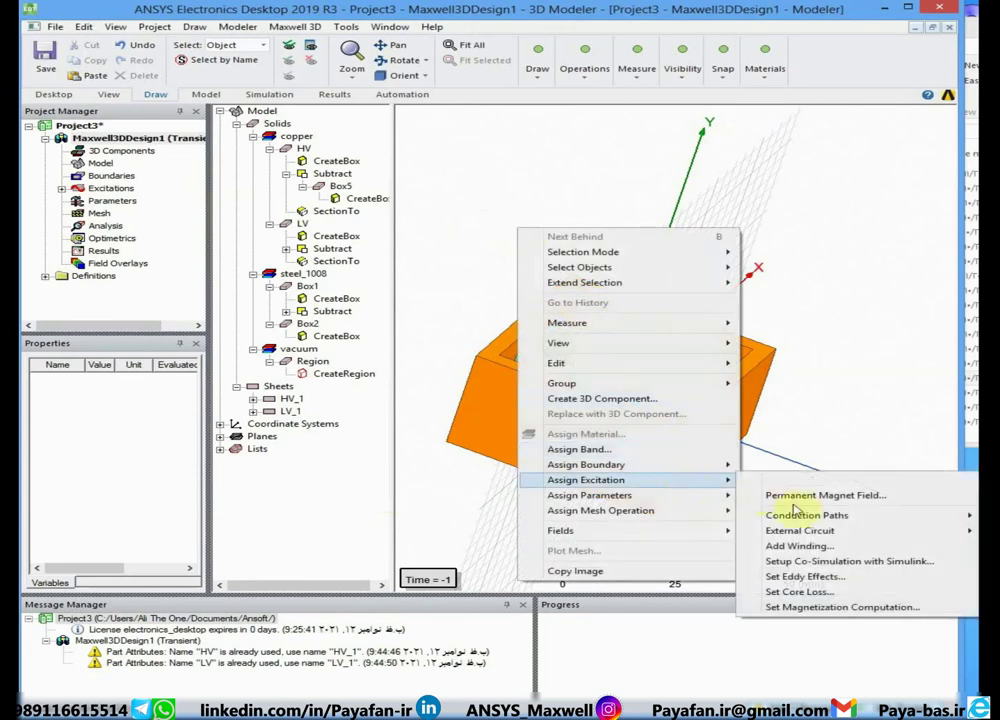
left_click(822, 551)
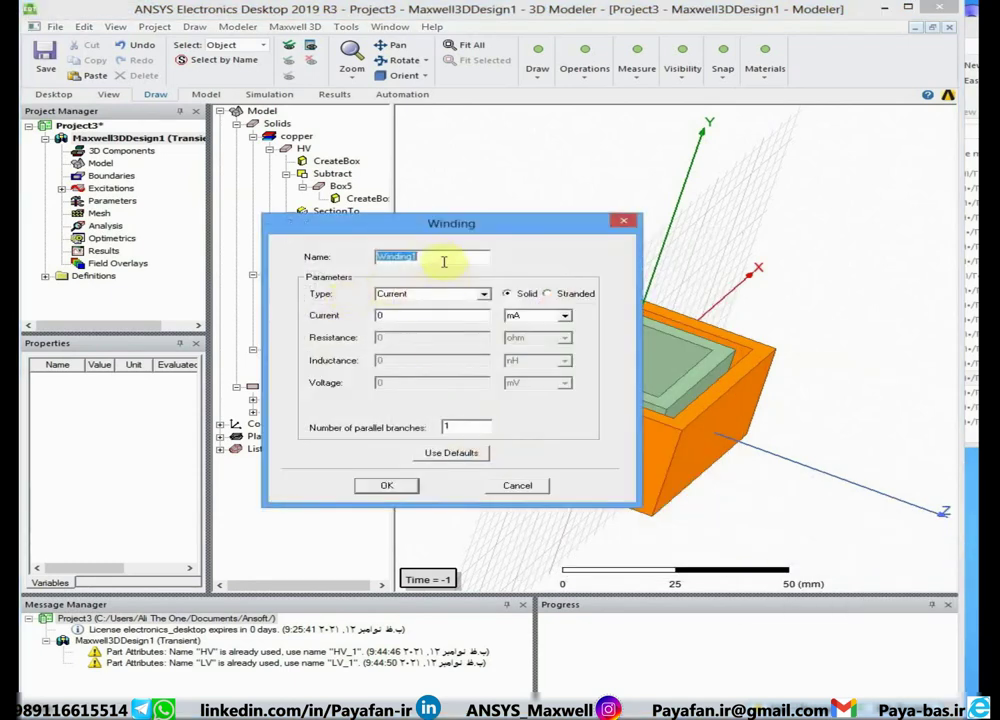
type("LV_COIL")
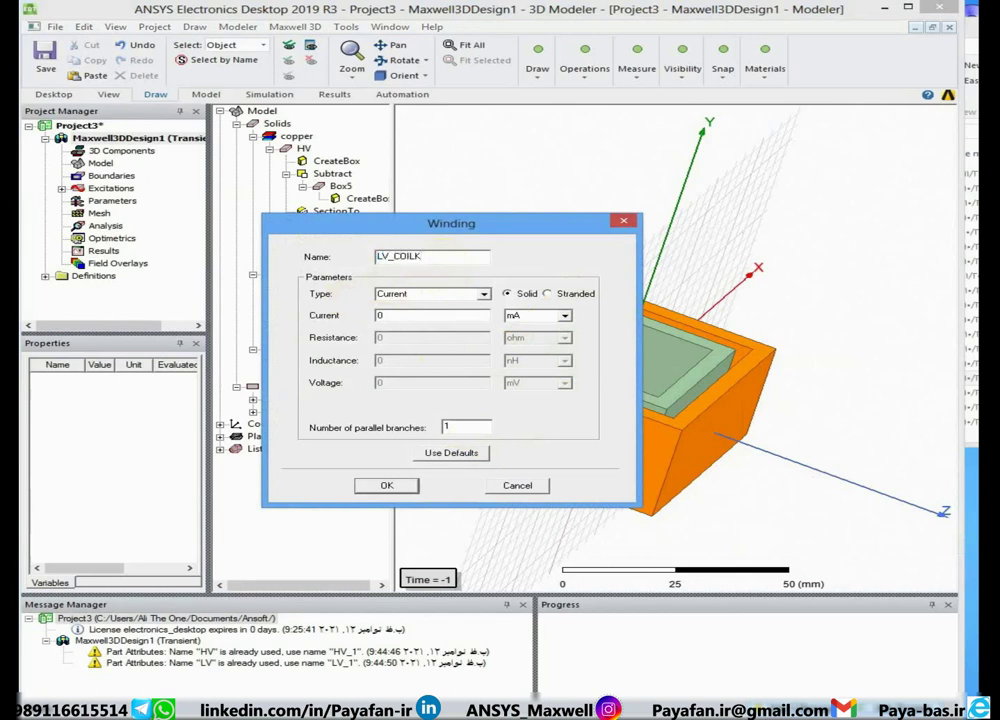
left_click(570, 294)
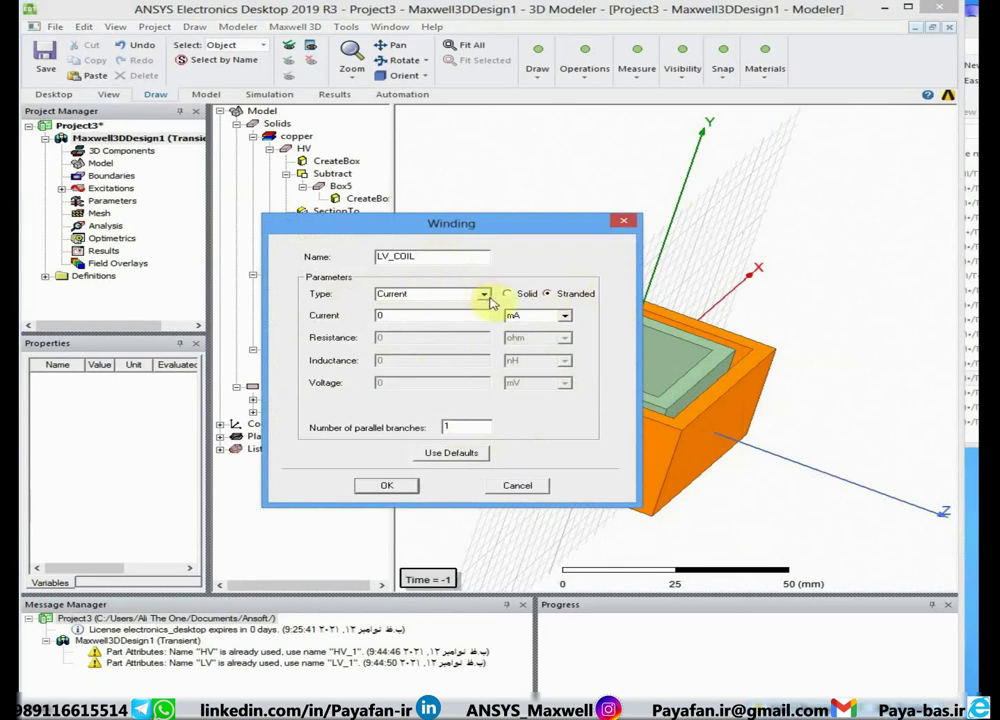
left_click(397, 489)
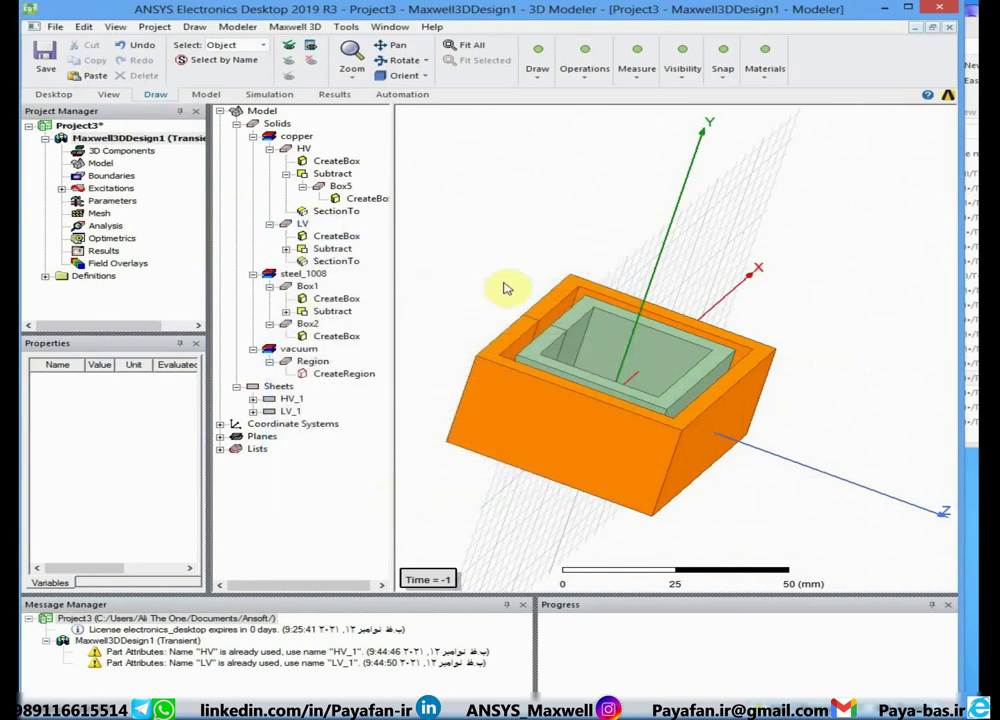
Step: Add the Hv coil terminal to the HV_TERMINAL winding under the design's excitations
left_click(61, 189)
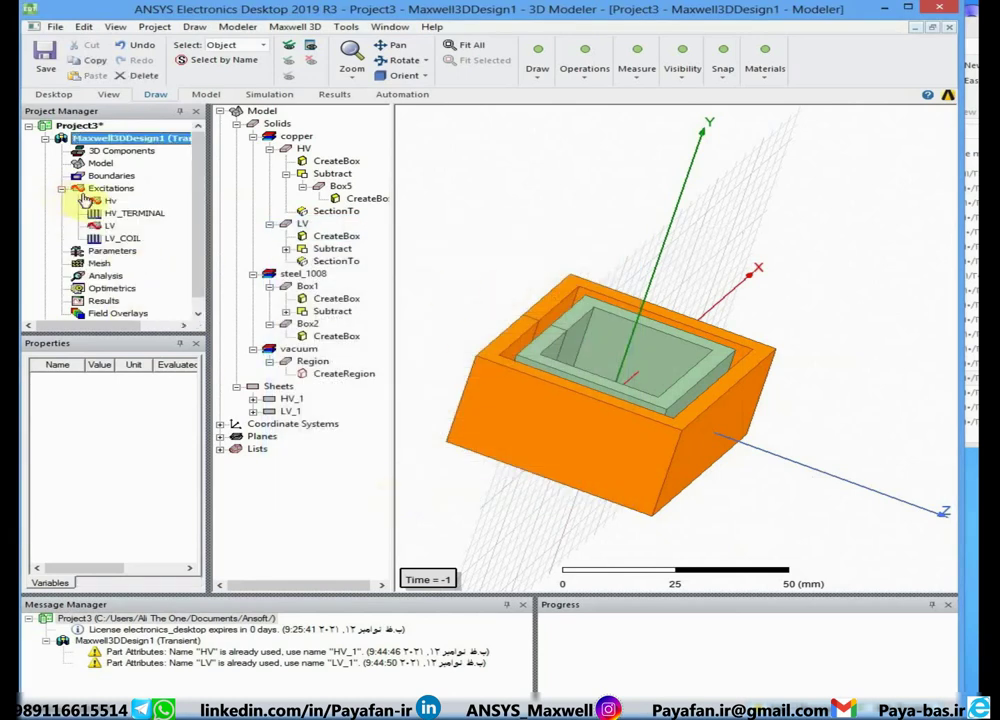
left_click(101, 203)
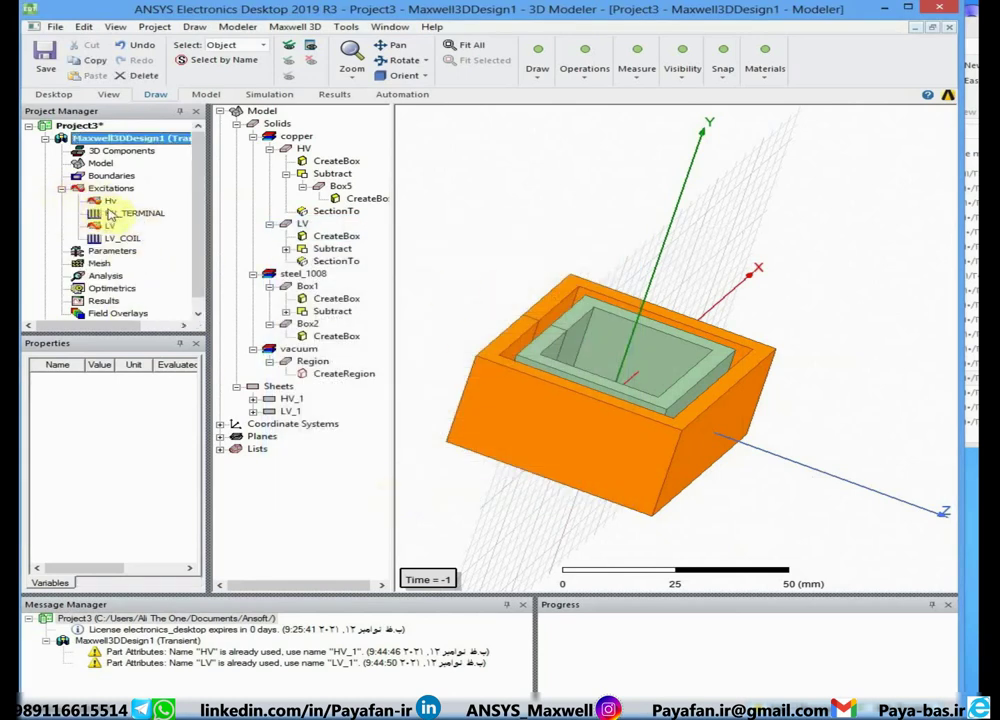
right_click(110, 215)
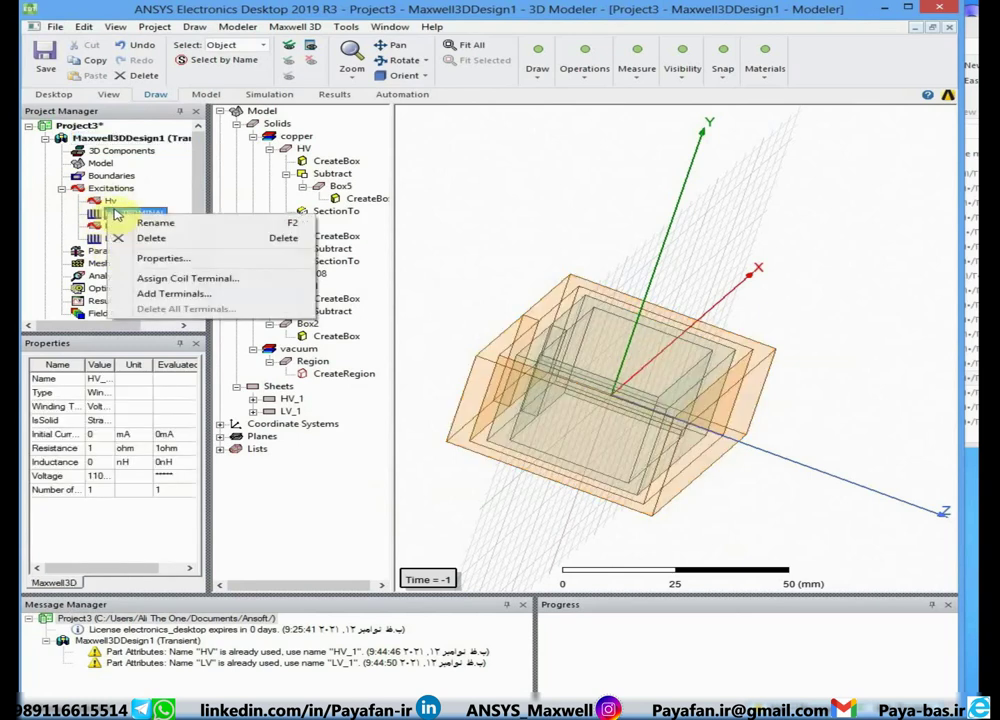
left_click(174, 294)
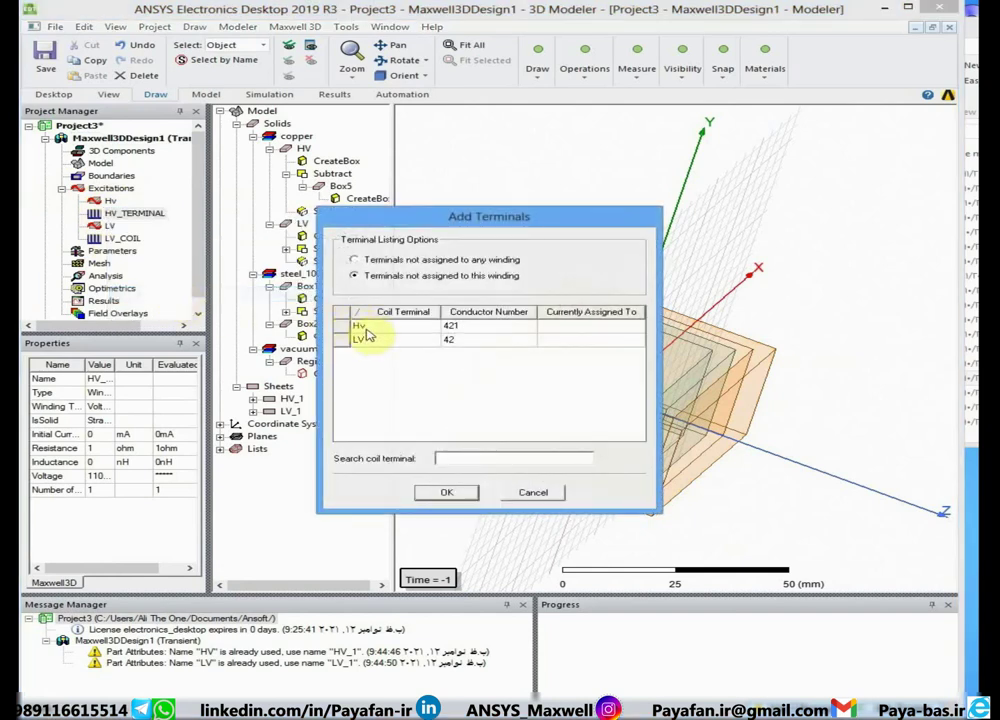
left_click(363, 327)
left_click(446, 492)
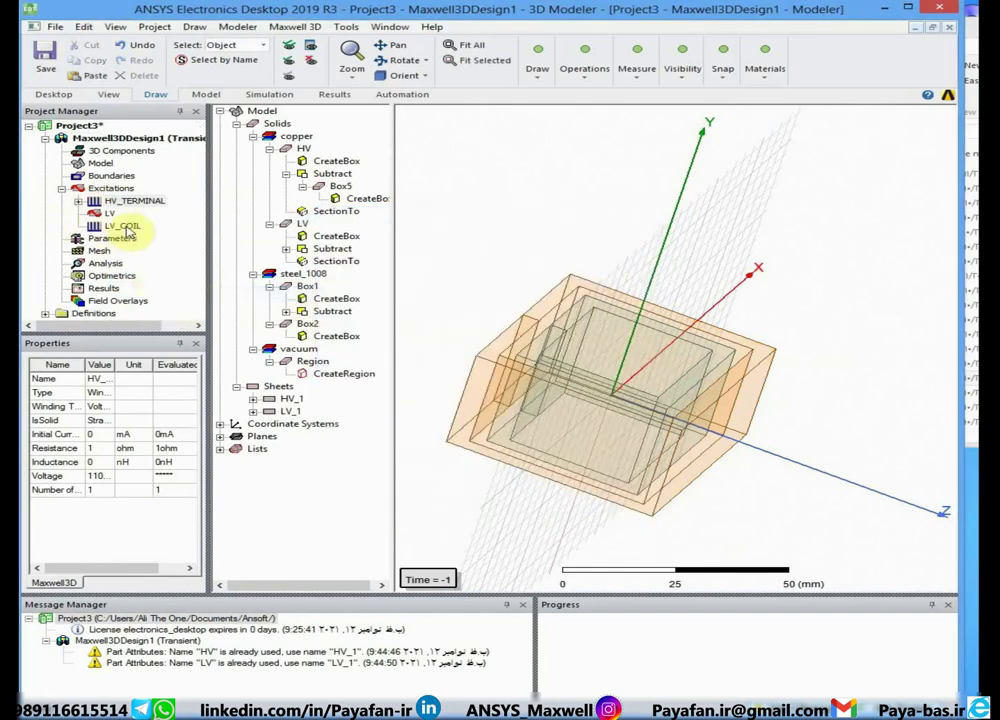
Step: Add the LV coil terminal to the LV_COIL winding and highlight the HV_TERMINAL winding on the model
right_click(119, 229)
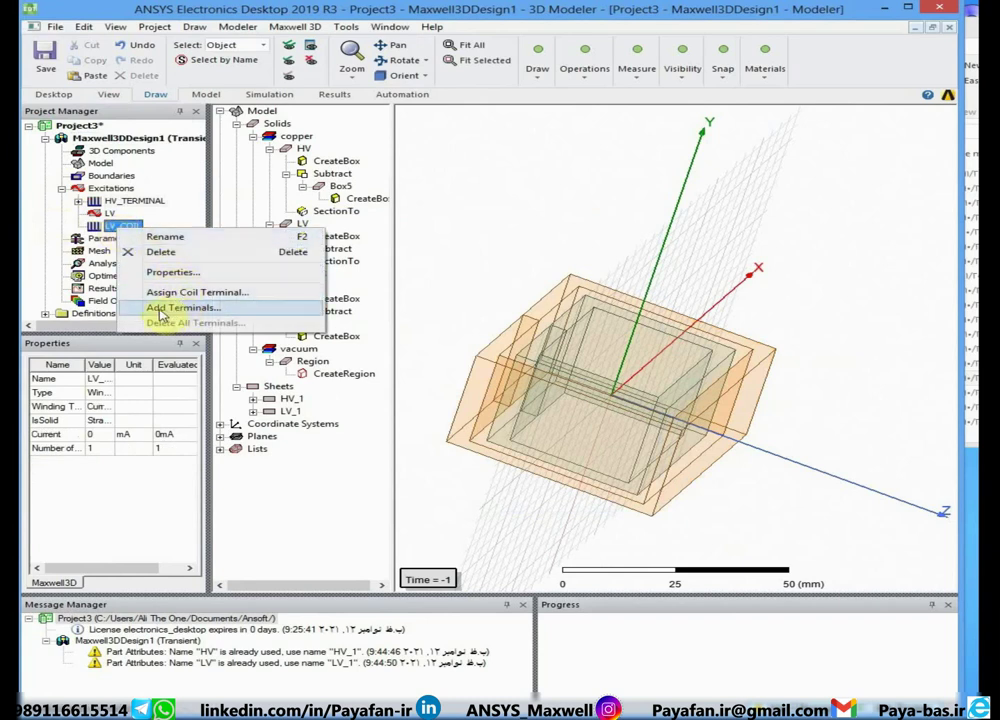
left_click(160, 309)
left_click(455, 339)
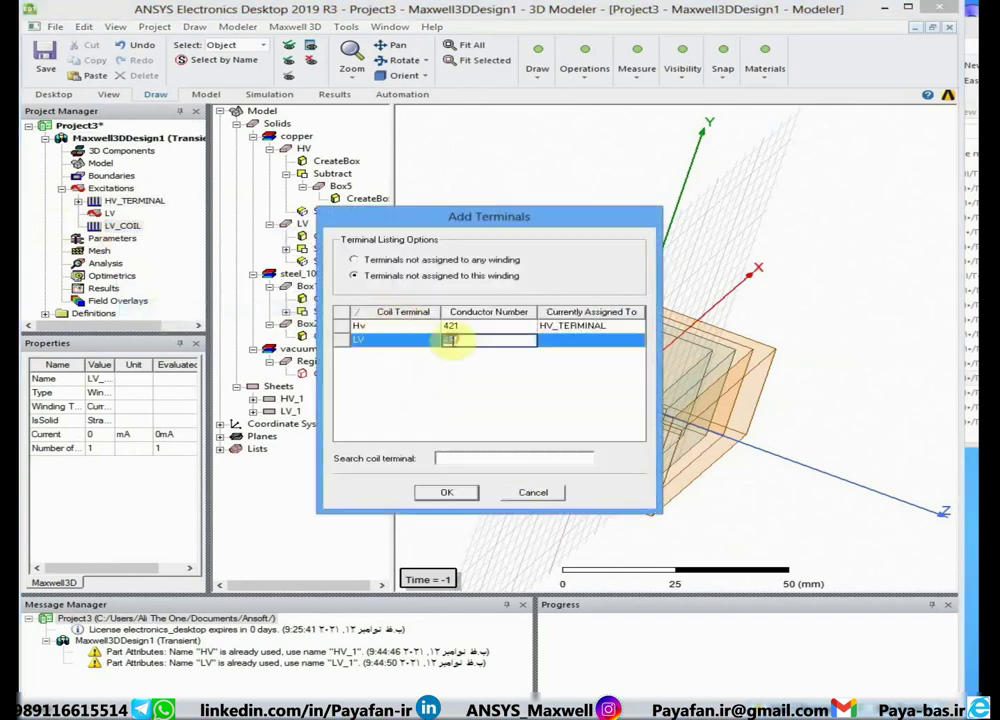
left_click(447, 491)
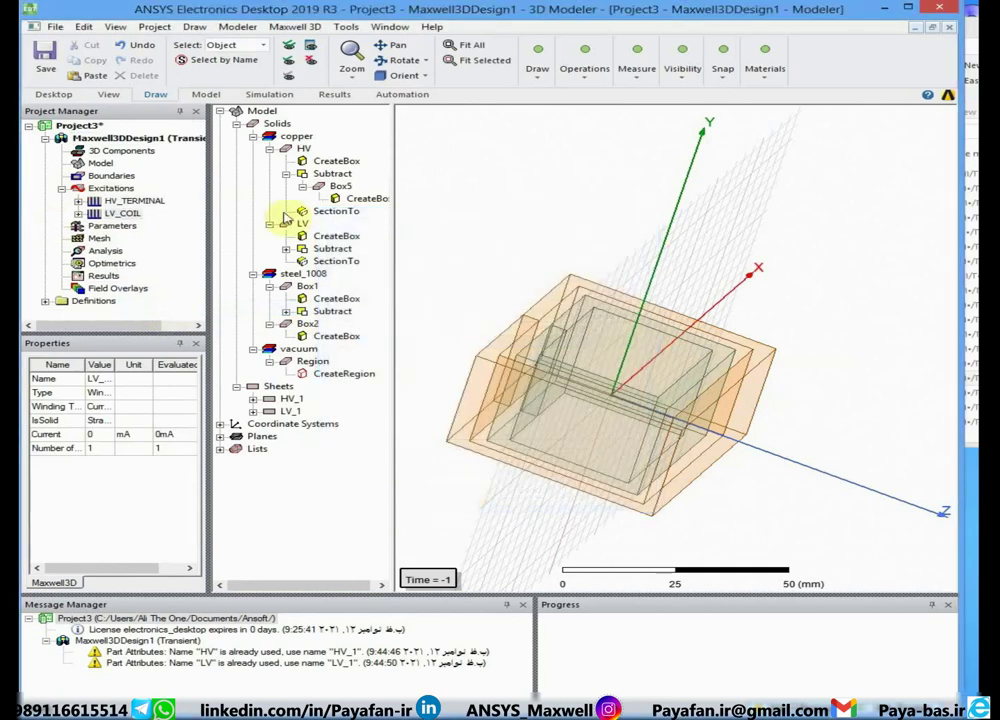
left_click(79, 201)
left_click(125, 201)
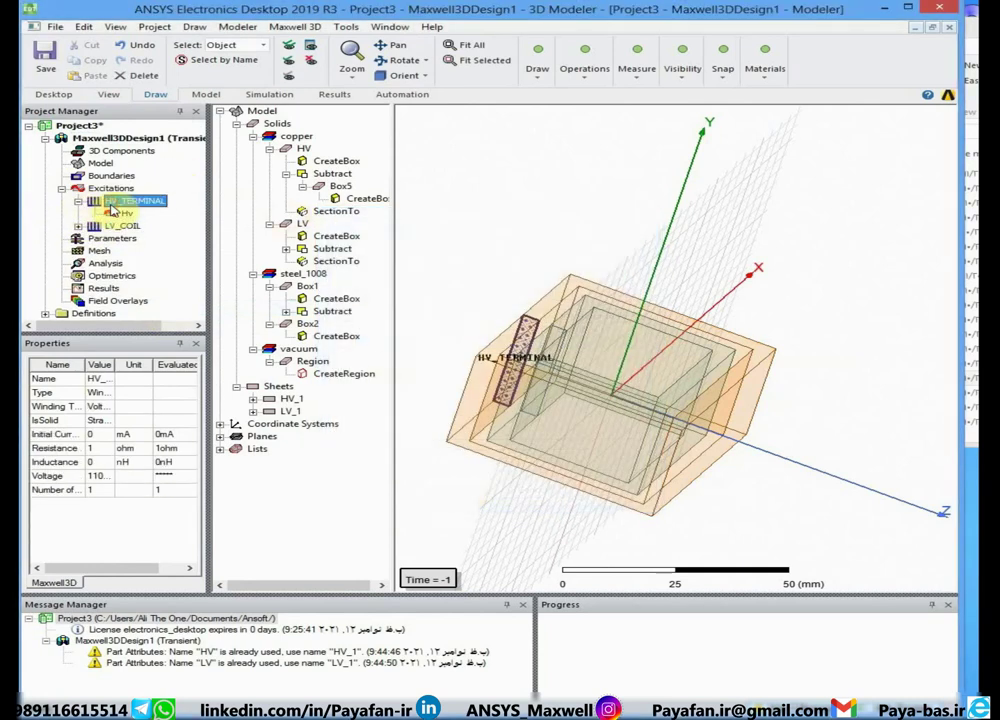
Step: Inspect the Hv and LV coil terminals under their windings on the model, and consult the getting-started checklist in Word
left_click(114, 216)
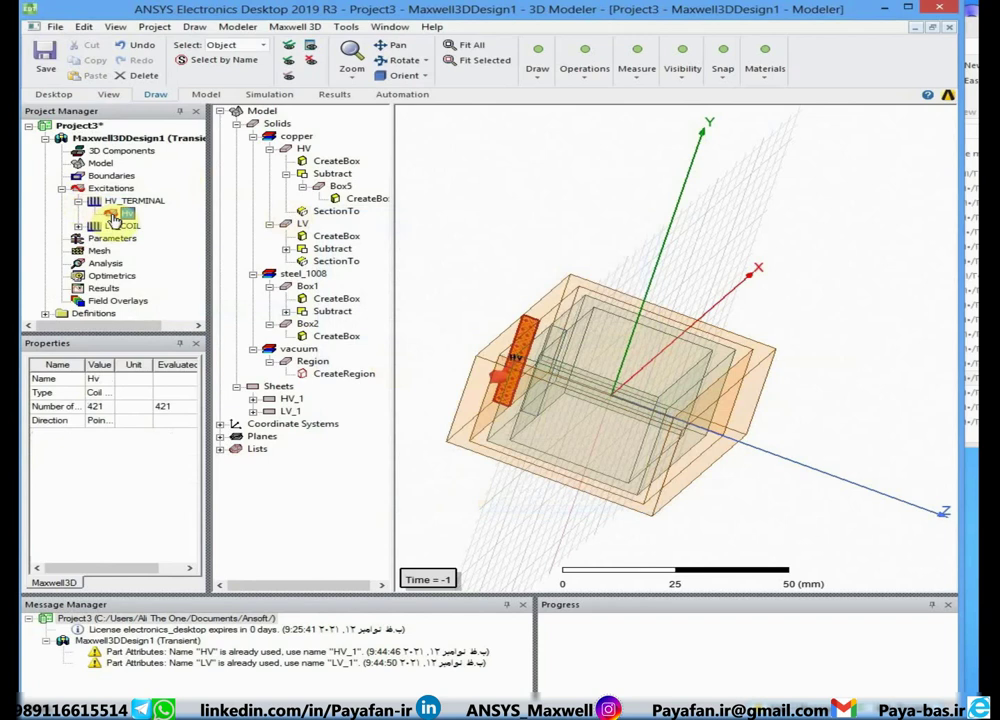
left_click(120, 226)
left_click(79, 226)
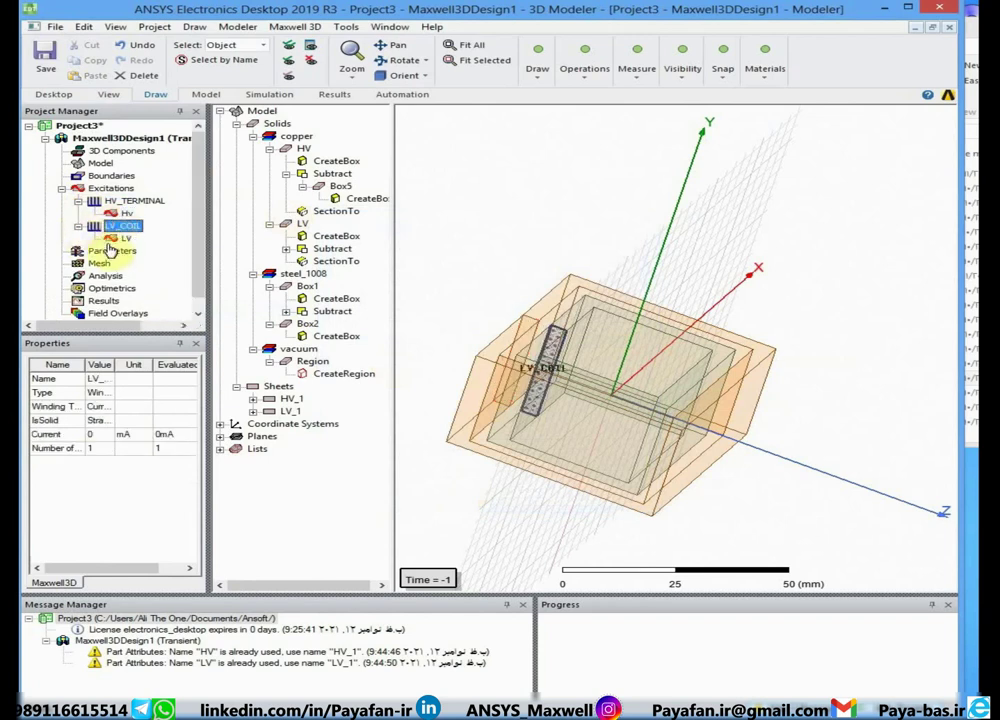
left_click(110, 240)
left_click(464, 319)
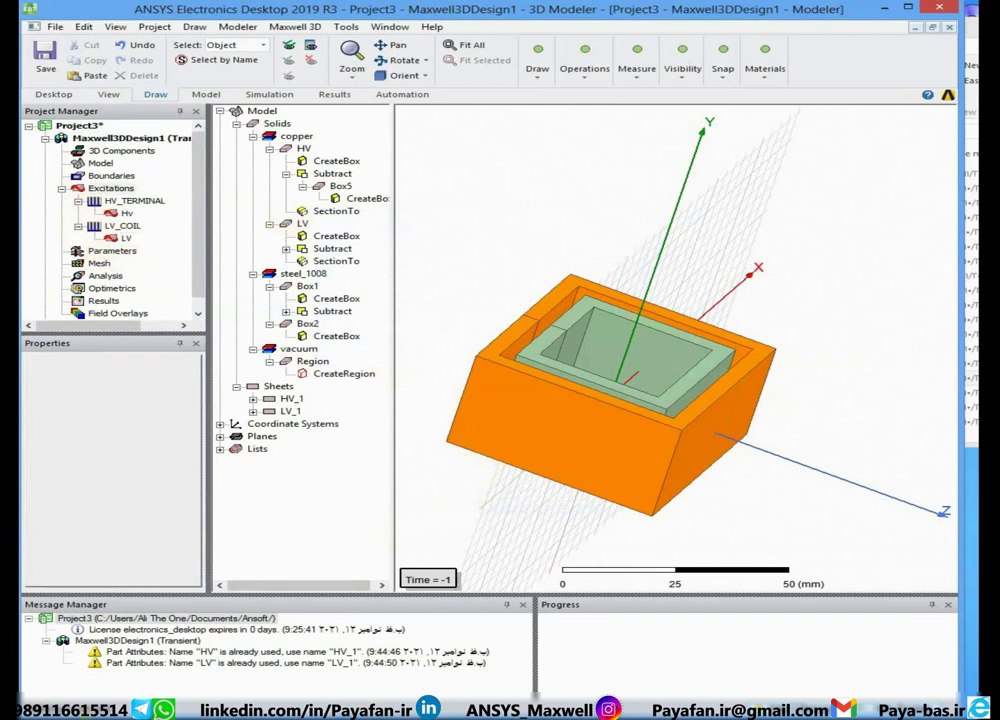
left_click(230, 712)
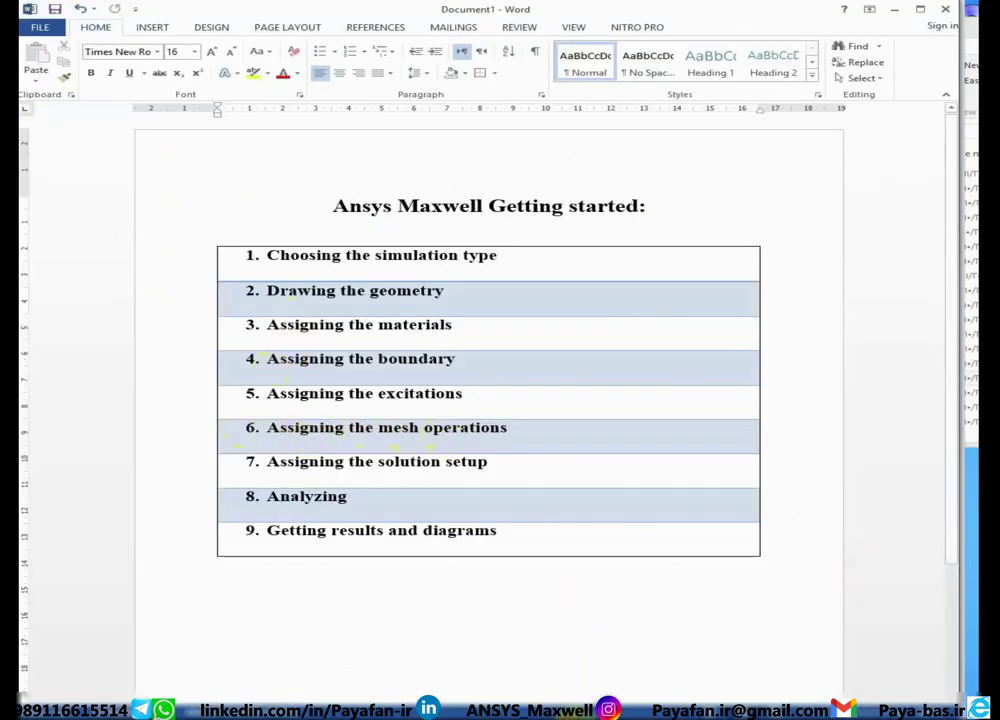
key("alt+Tab")
Step: Show all hidden objects of the transformer model and hide the vacuum Region
left_click(292, 48)
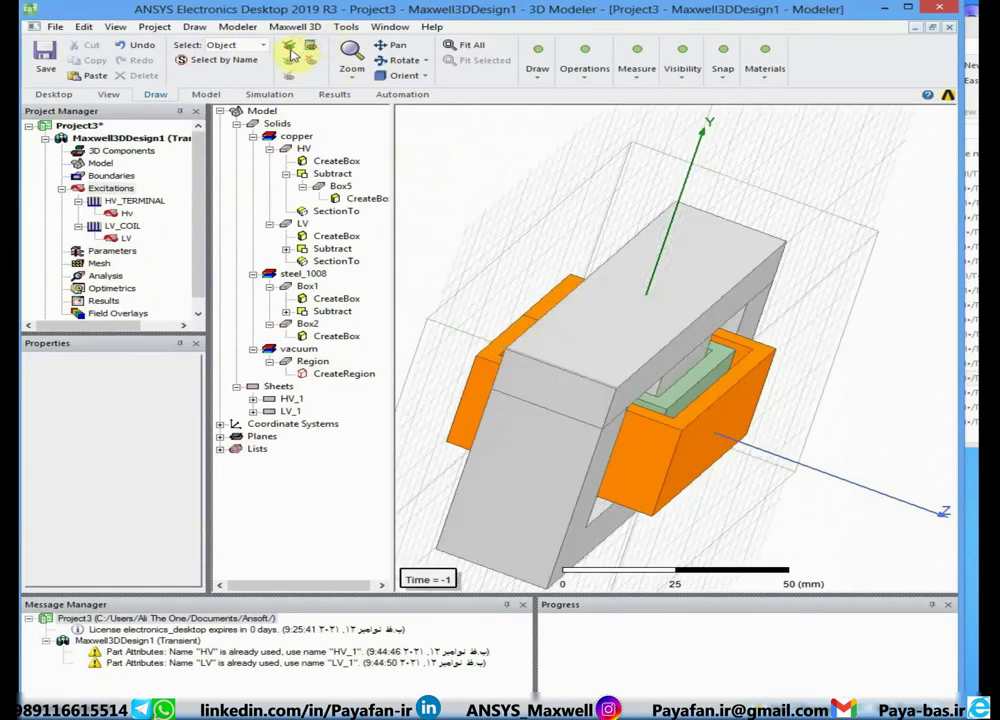
left_click_drag(495, 339, 625, 212)
left_click(587, 229)
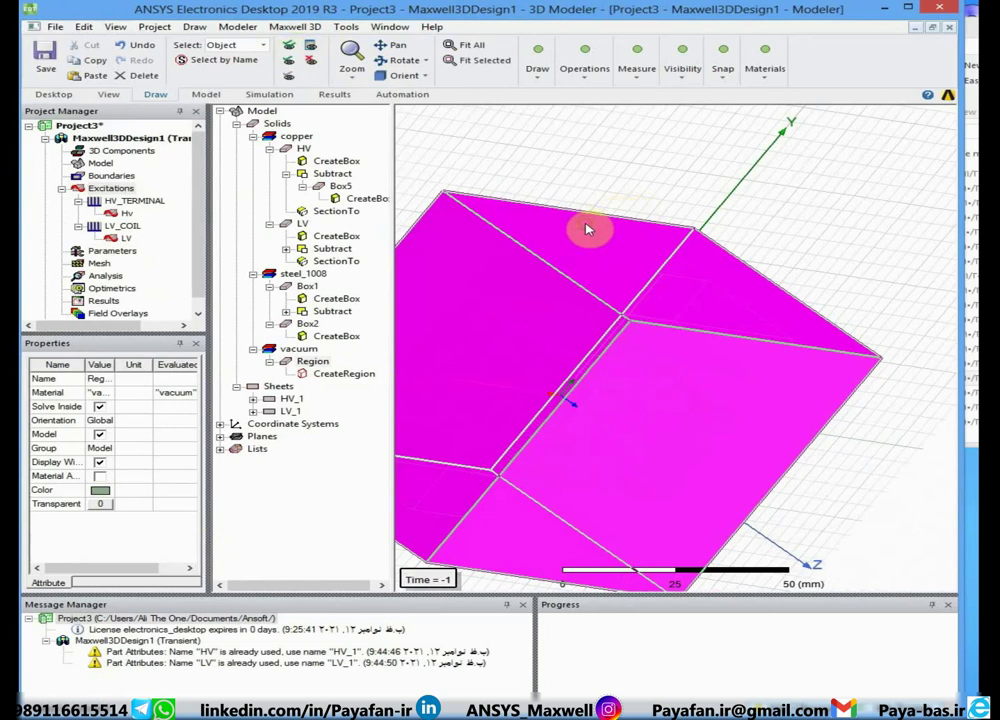
key("ctrl+h")
Step: Select all visible transformer objects and start a length-based mesh operation inside the selection
scroll(684, 302, "down", 1)
scroll(686, 302, "down", 2)
left_click_drag(721, 214, 490, 427)
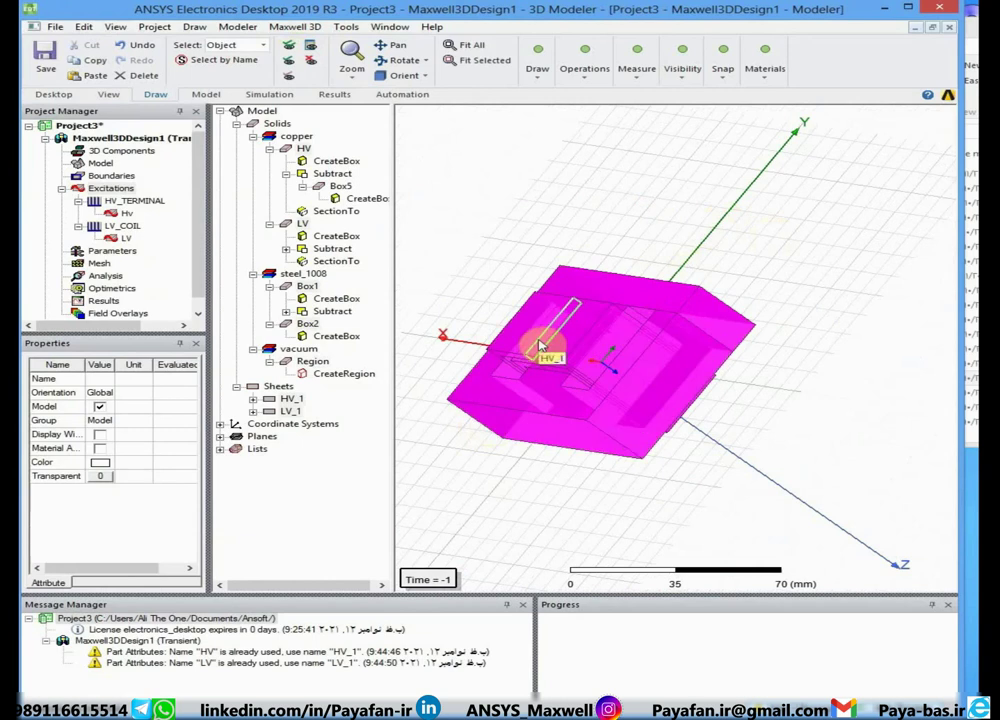
right_click(539, 319)
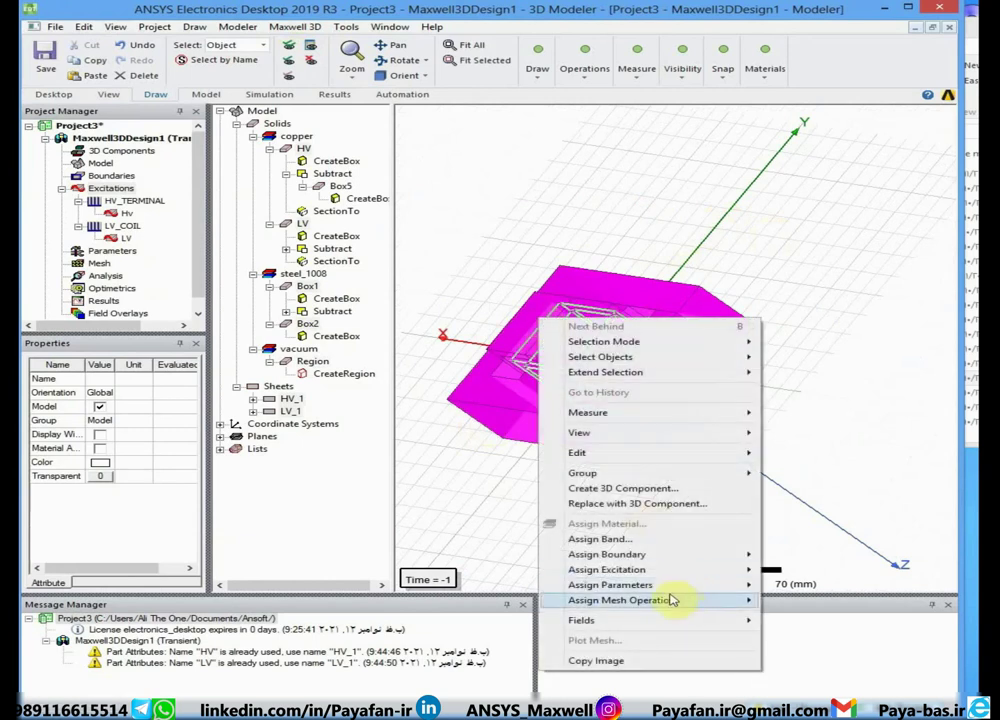
mouse_move(673, 600)
right_click(409, 280)
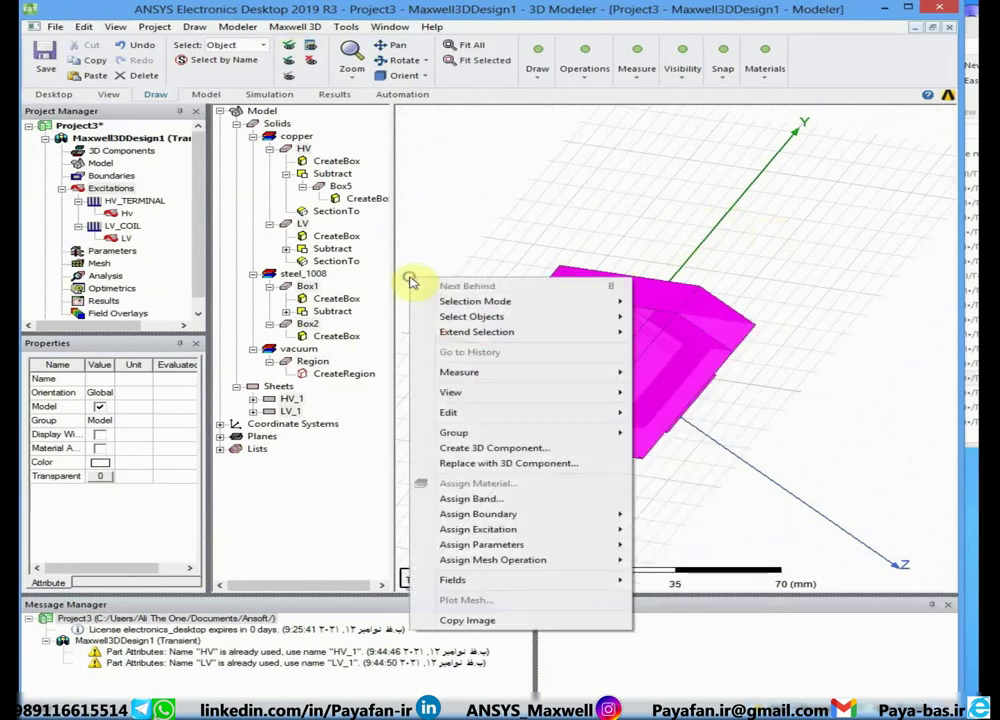
mouse_move(520, 562)
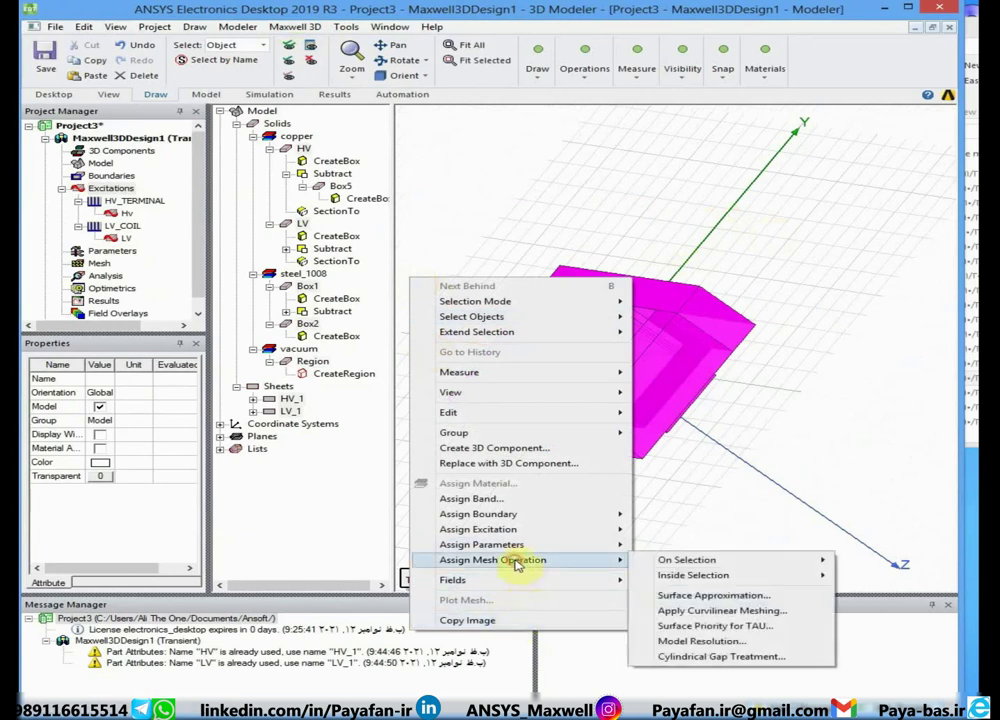
mouse_move(688, 580)
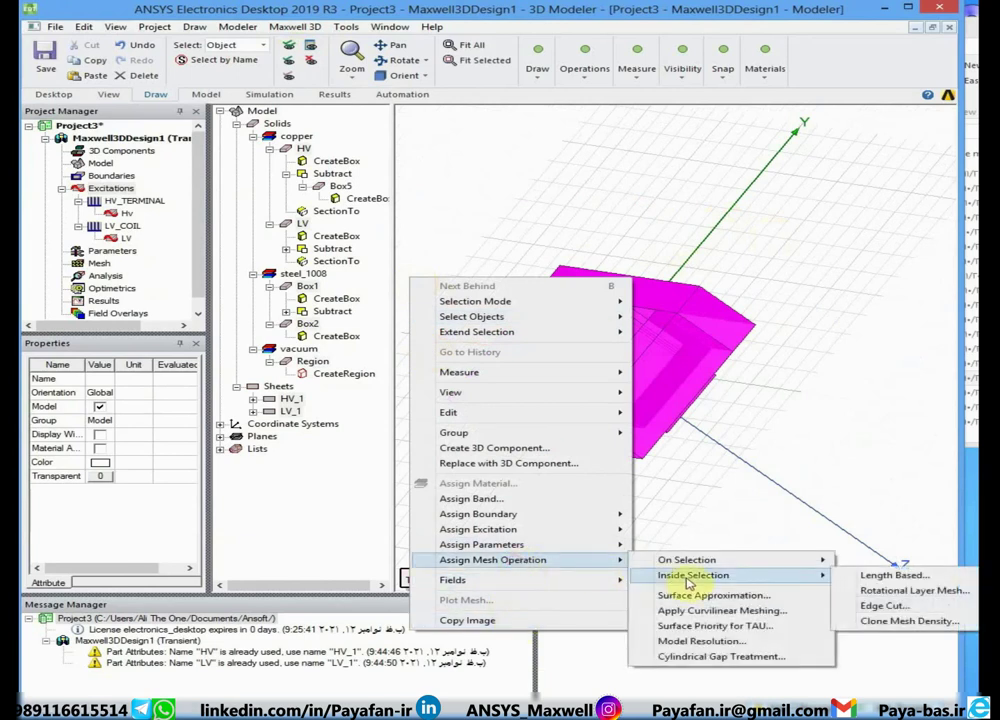
left_click(897, 576)
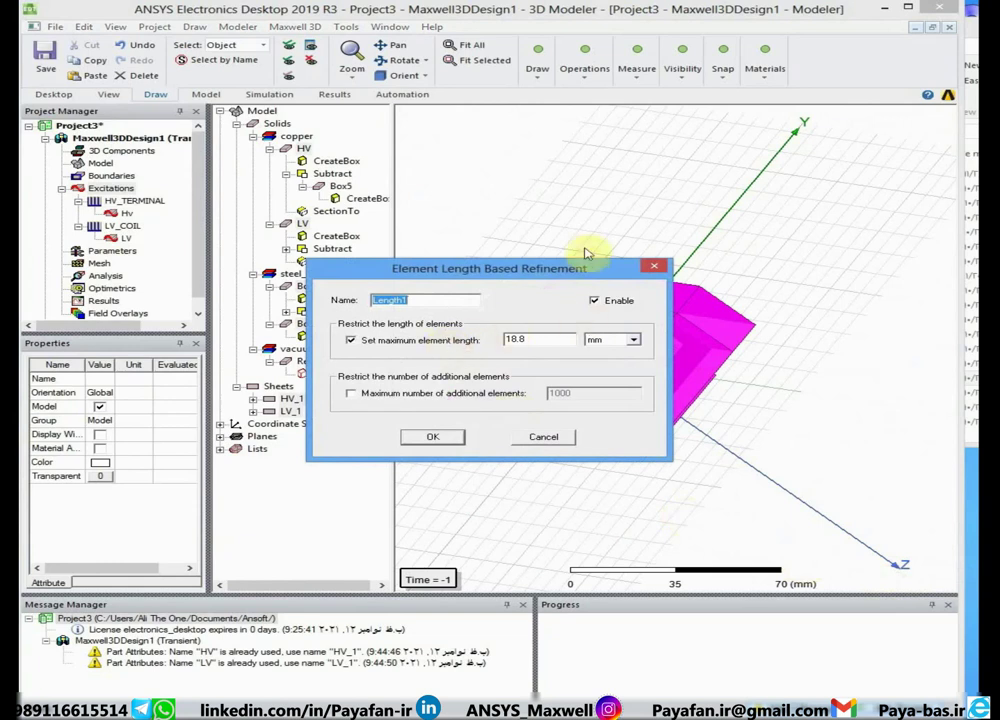
Step: Set the mesh refinement's maximum element length to 4 mm and create the Length1 operation
left_click_drag(585, 265, 885, 146)
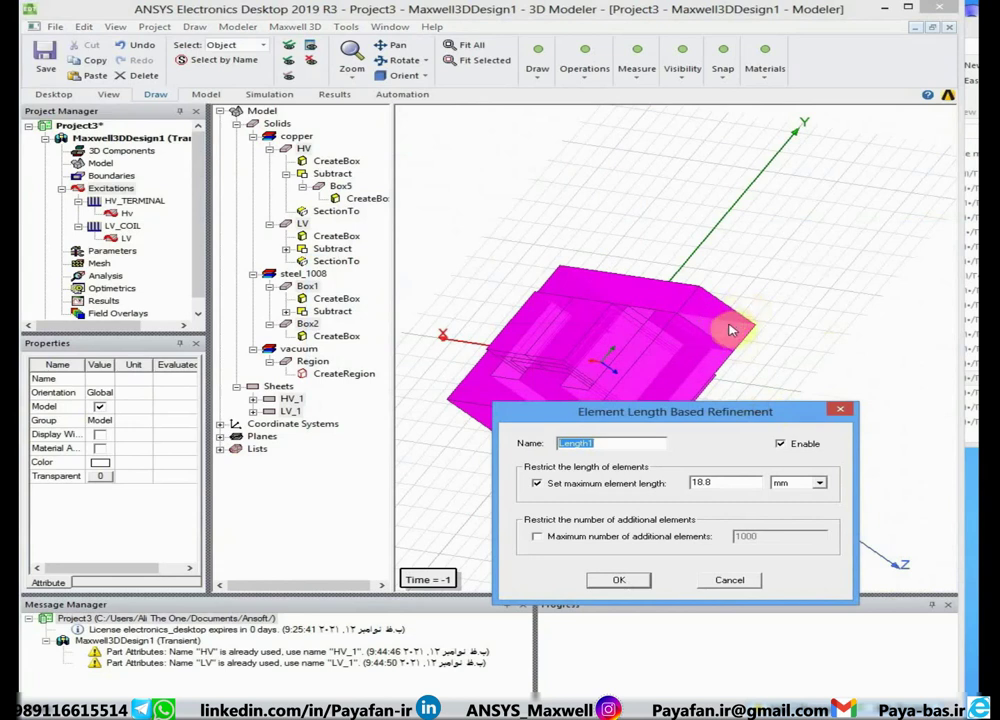
left_click_drag(738, 483, 640, 482)
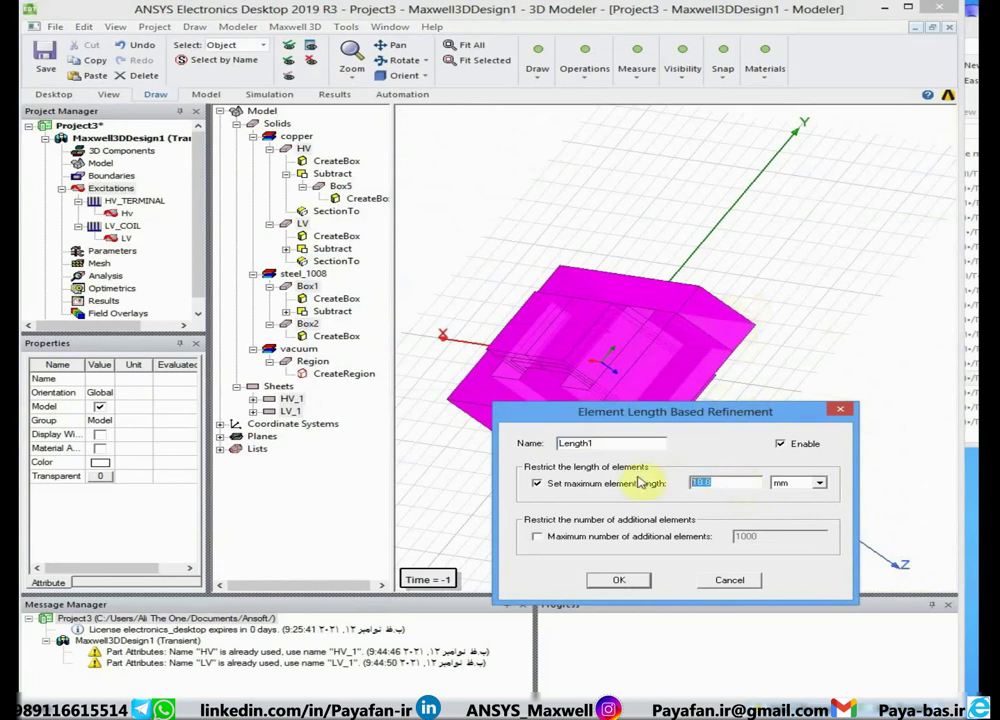
type("4")
left_click(628, 581)
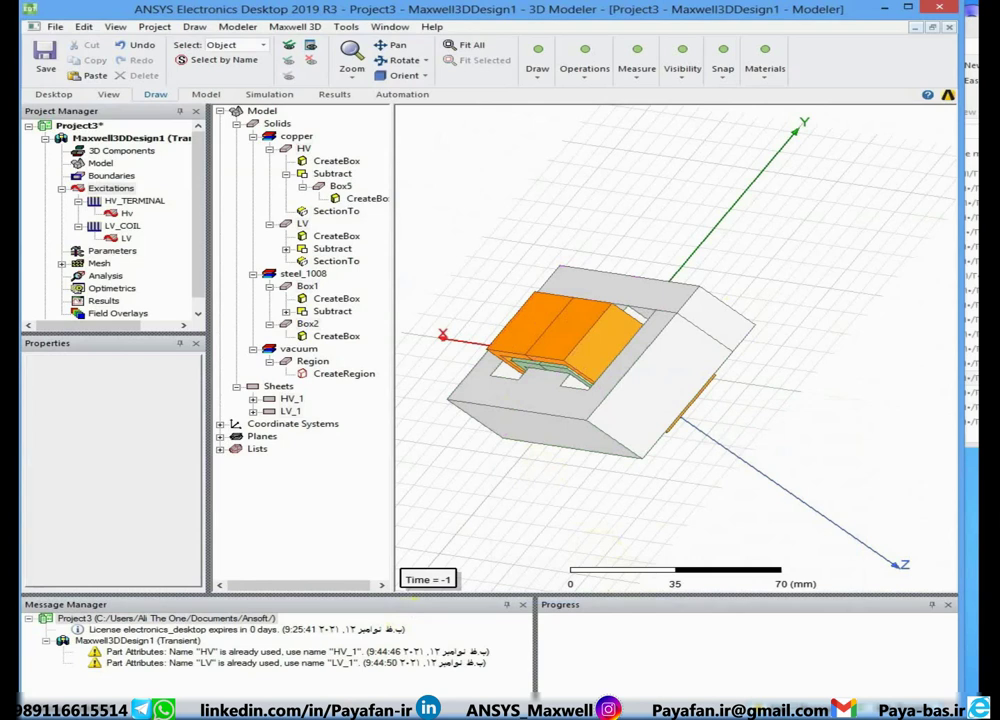
Step: Add a solution setup to the design's analysis and set its stop time to 100 ms
left_click(313, 715)
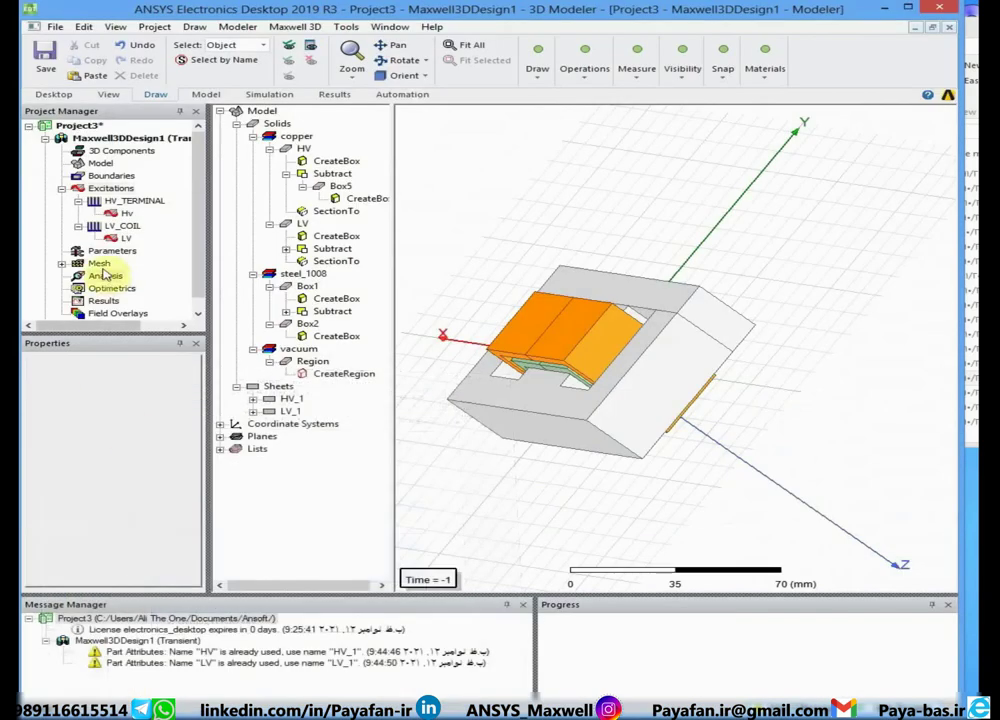
right_click(104, 276)
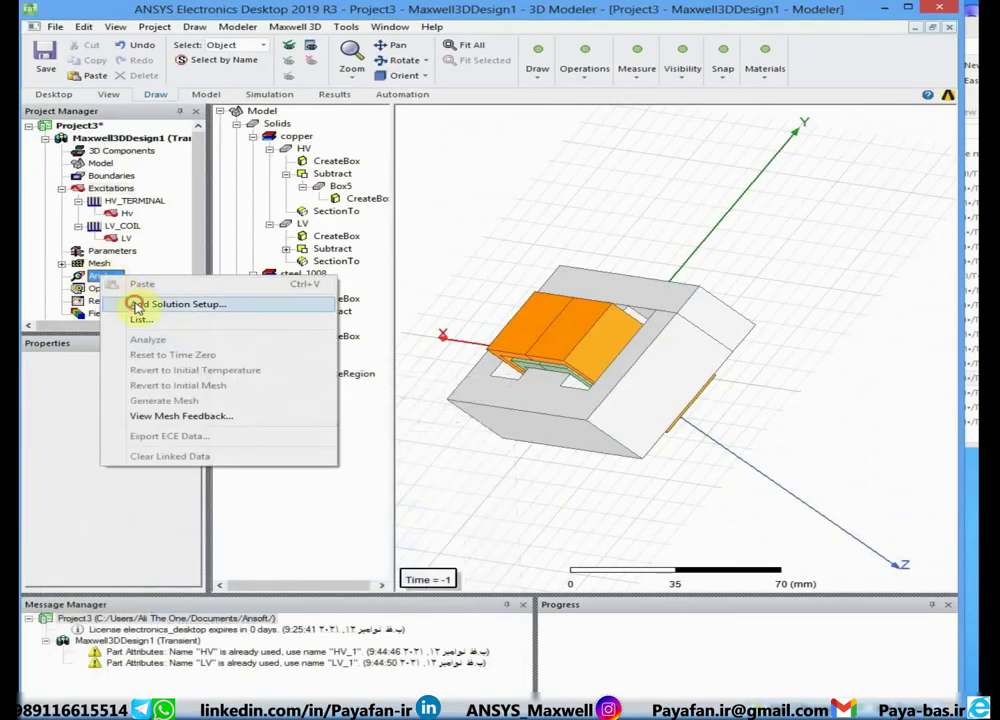
left_click(136, 305)
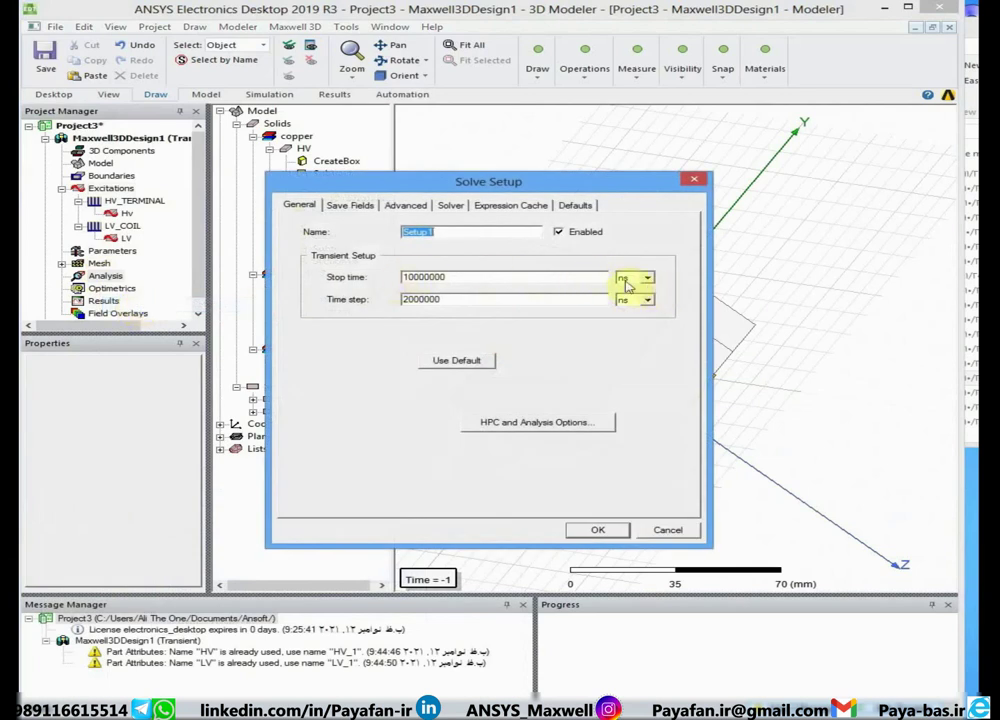
double_click(465, 276)
type("1")
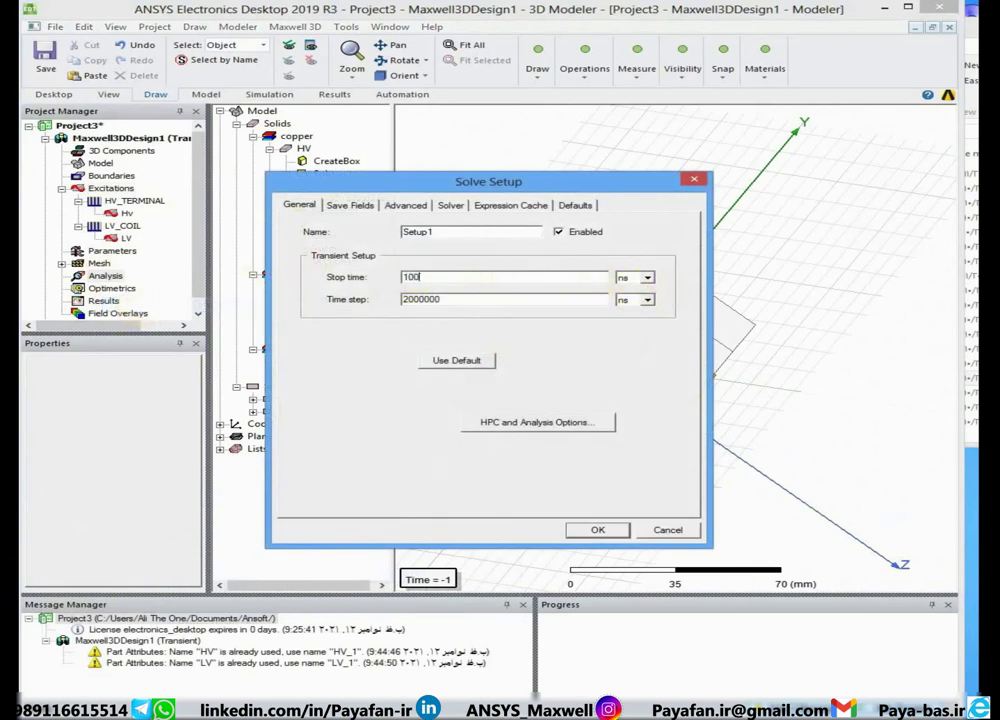
left_click(647, 277)
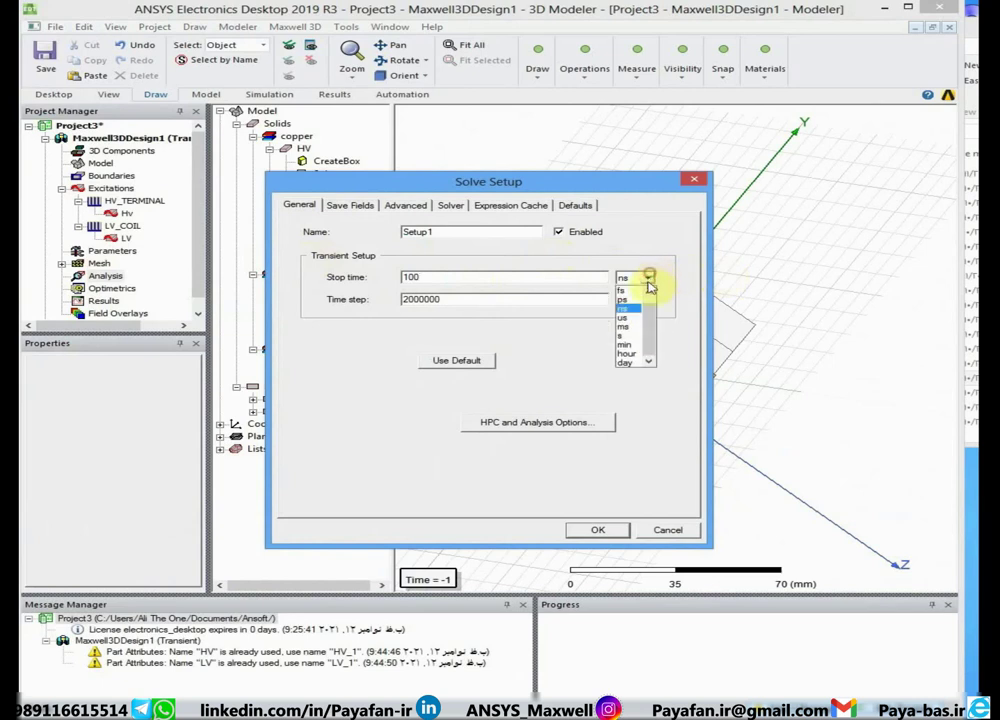
left_click(630, 327)
Step: Set the solution setup's time step to 100 us and create the setup
left_click_drag(463, 300, 358, 300)
type("100")
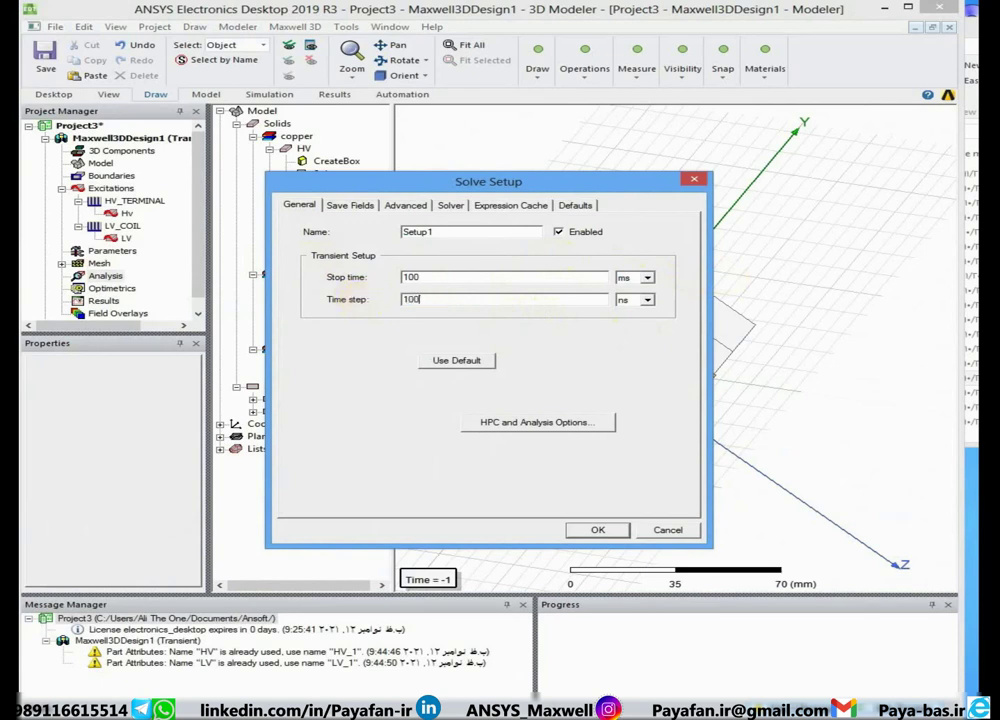
left_click(647, 299)
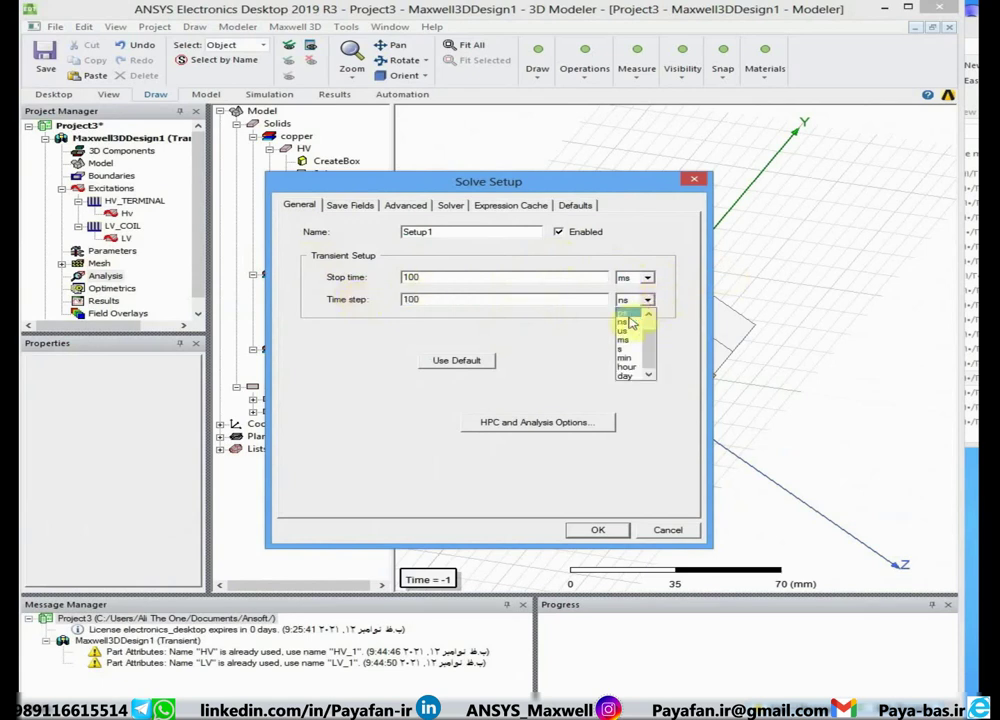
left_click(626, 331)
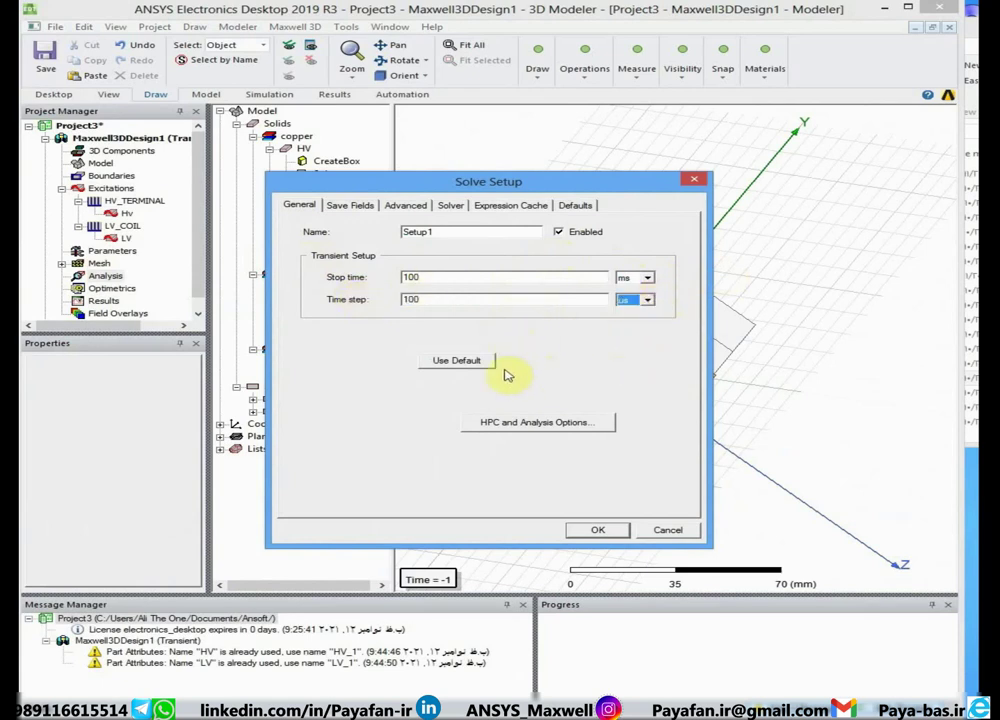
left_click(585, 531)
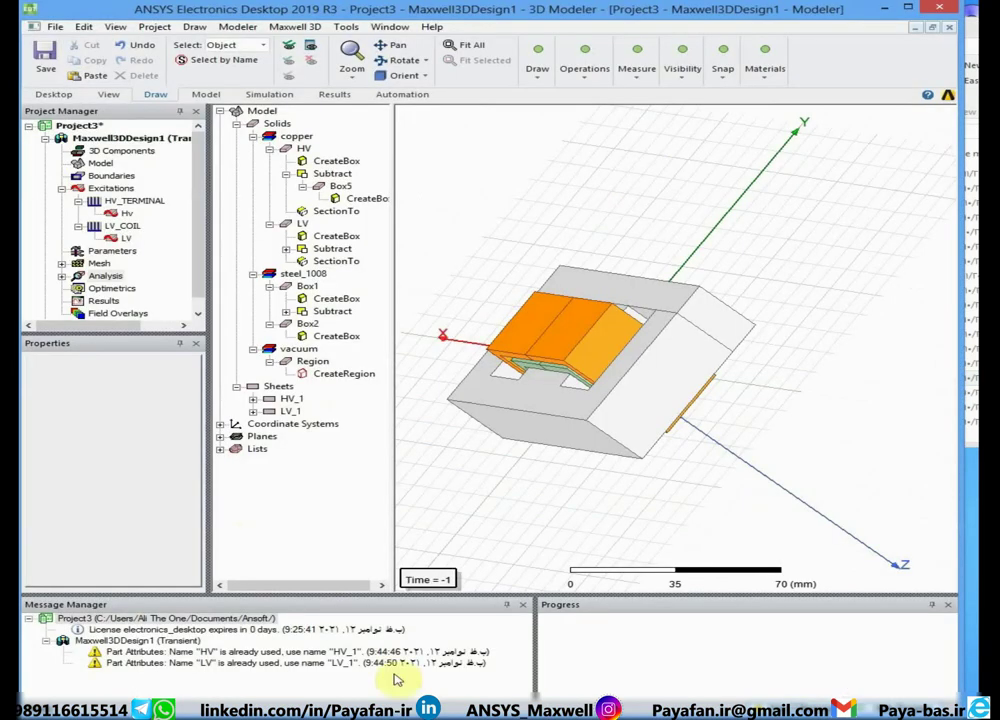
Step: Start analyzing Setup1, saving the project to the Desktop as Projecttrans
left_click(60, 276)
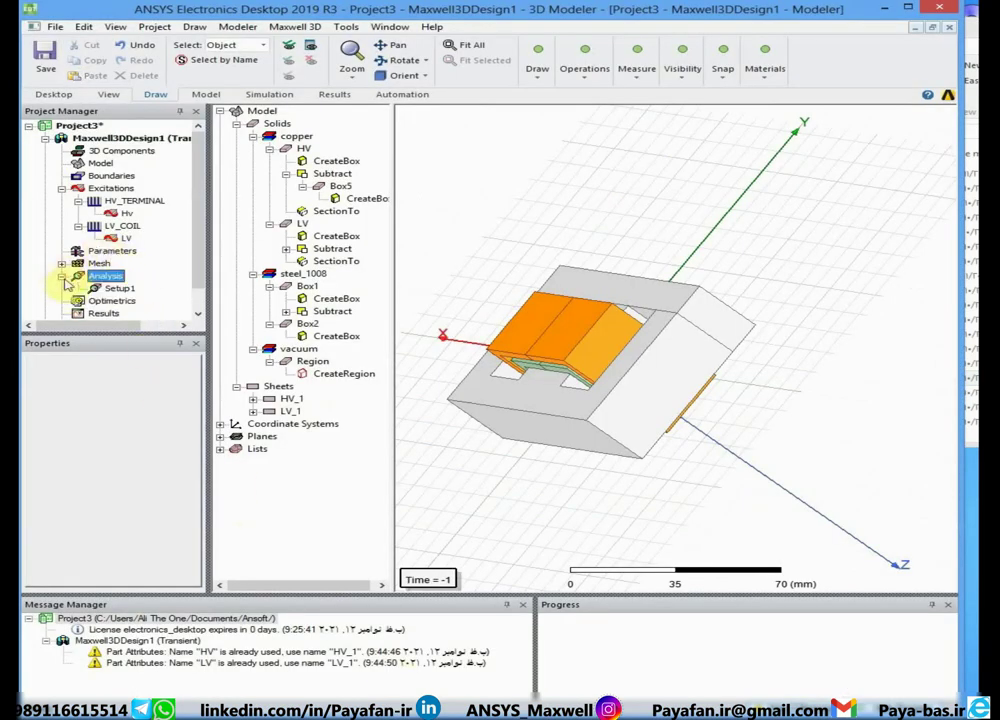
right_click(116, 288)
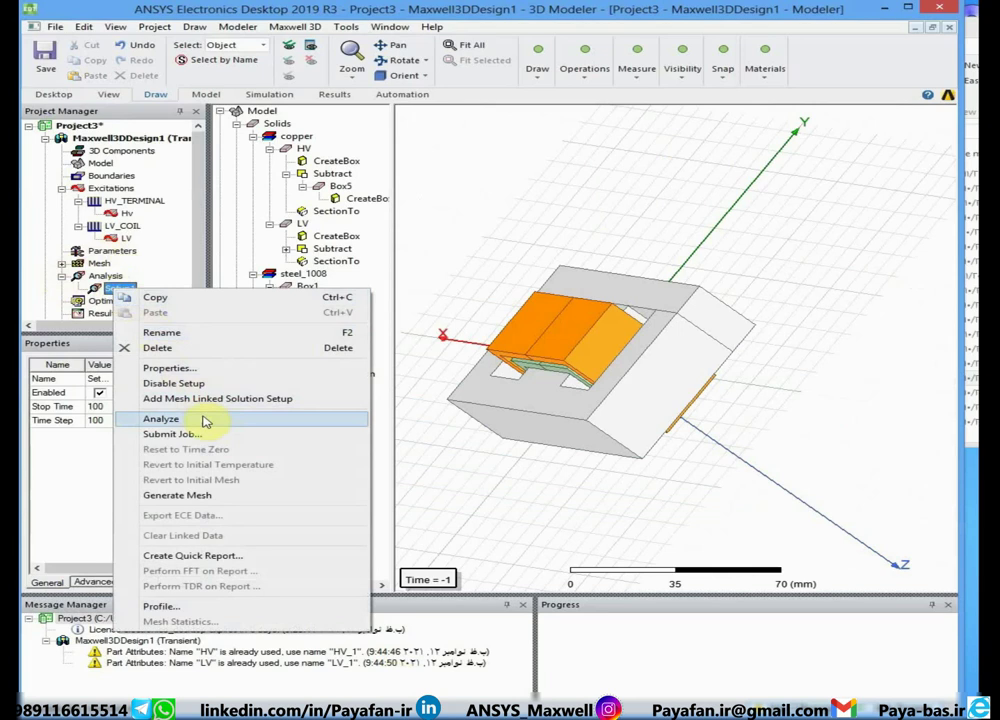
left_click(203, 420)
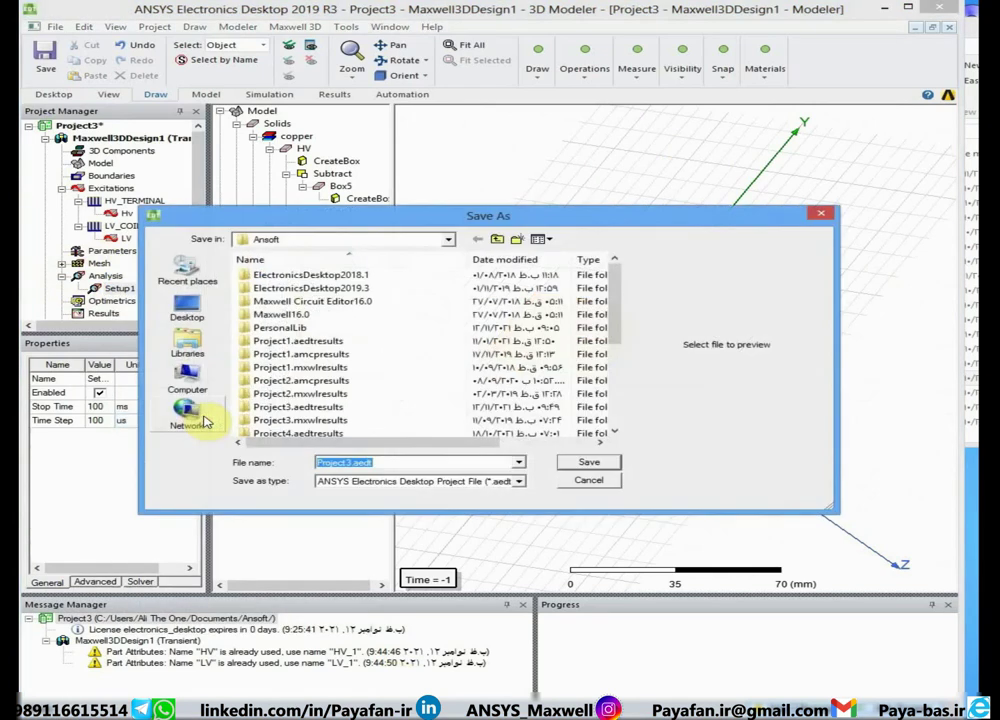
left_click(497, 241)
left_click(497, 241)
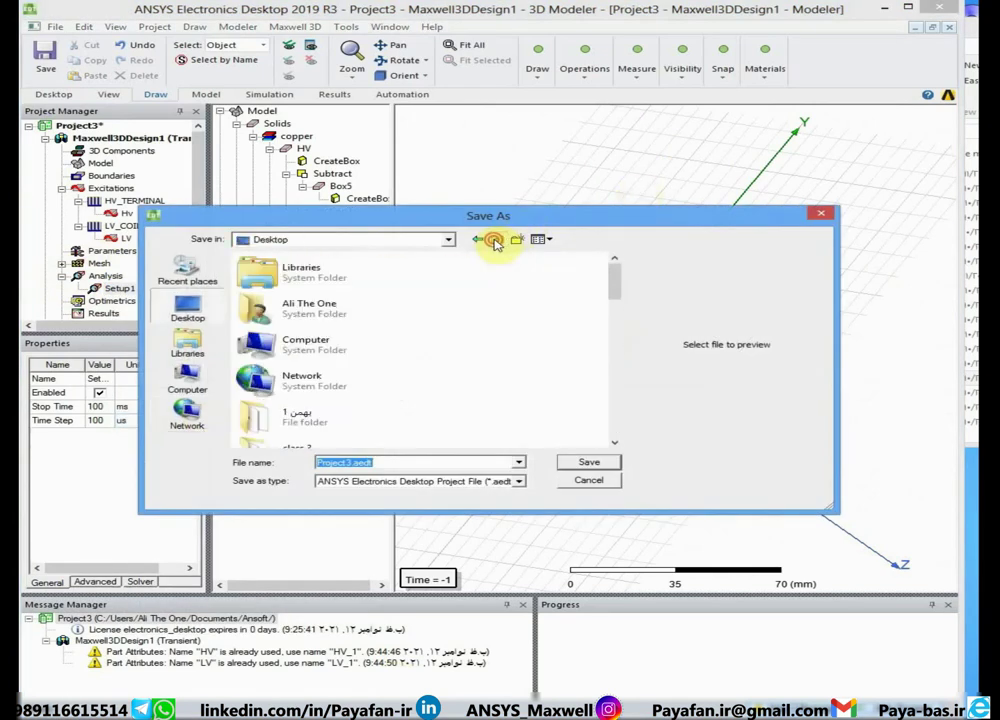
left_click(587, 462)
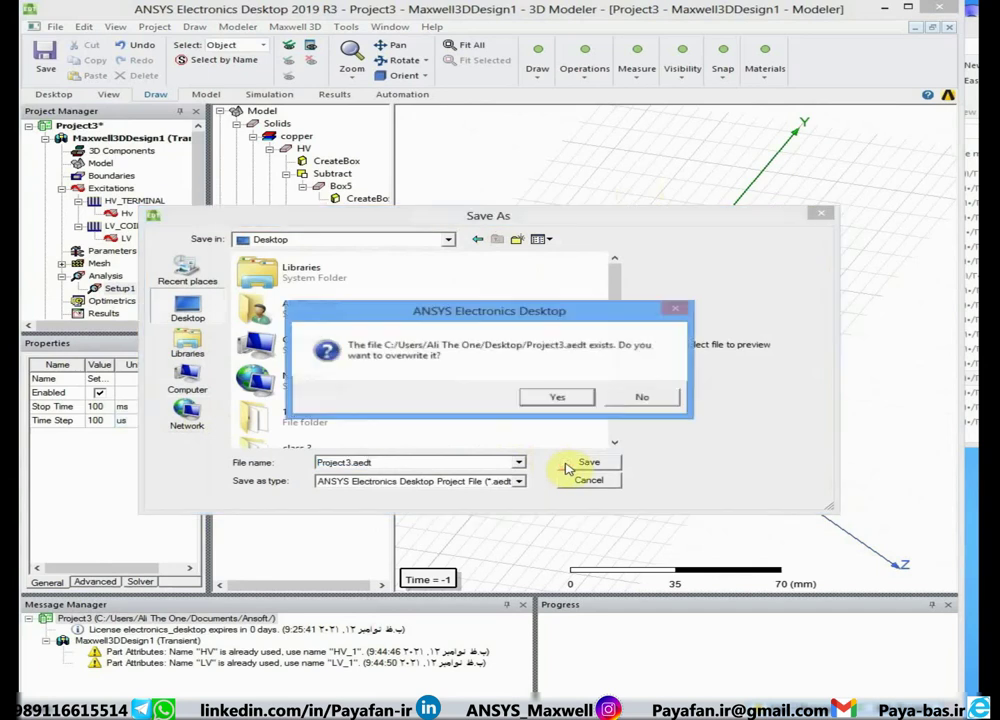
left_click(557, 397)
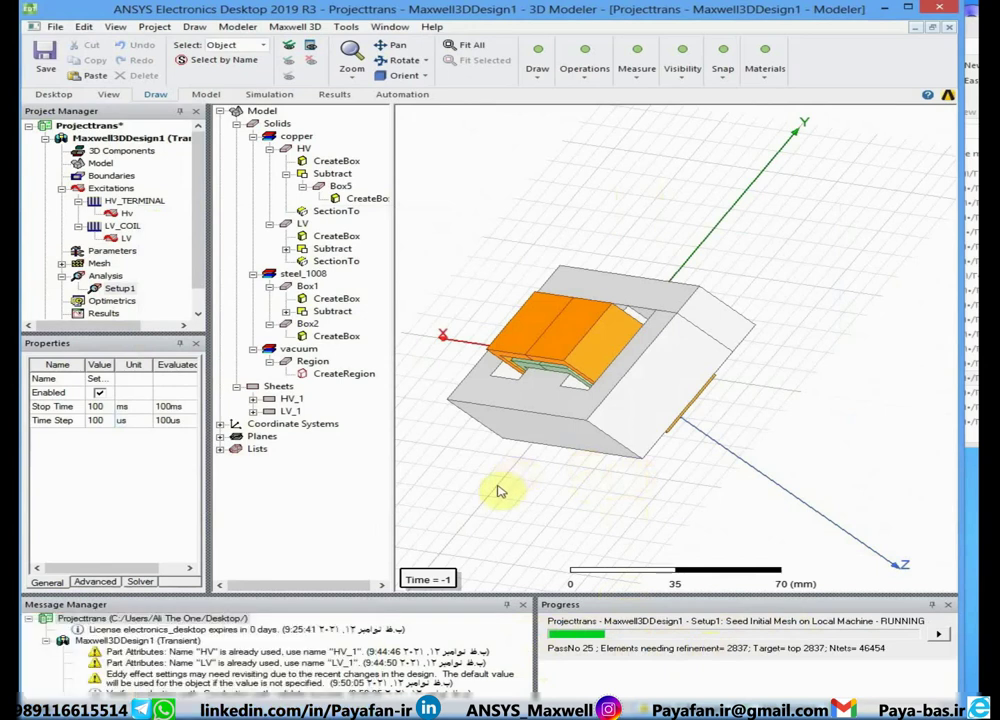
Step: Review the getting-started checklist in Word and return to the Maxwell project to check the analysis progress
key("alt+Tab")
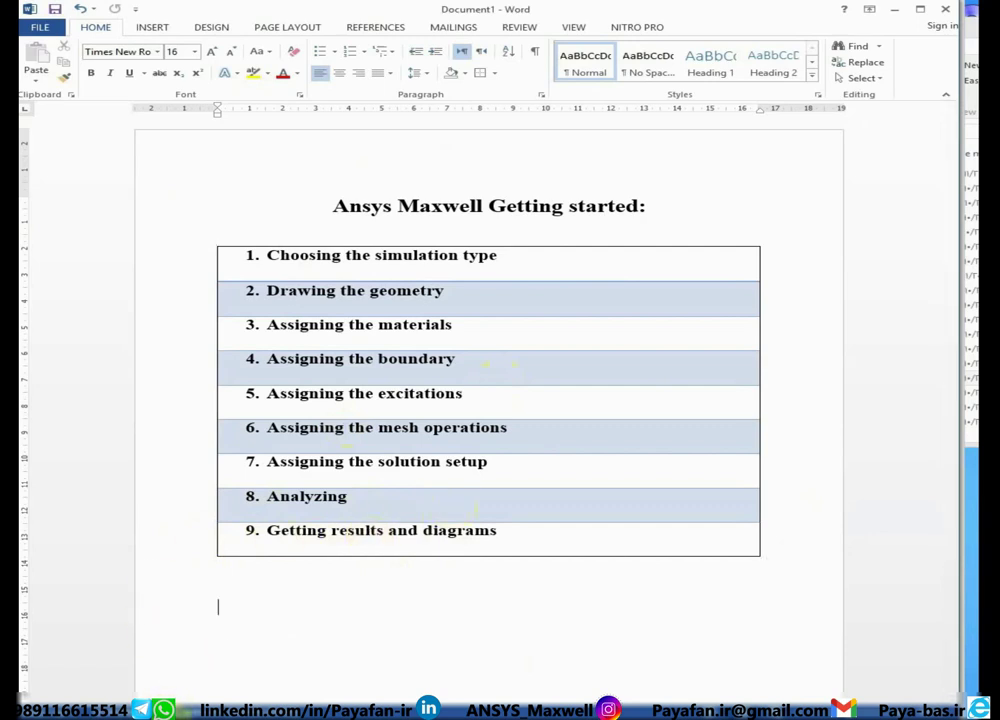
left_click(134, 665)
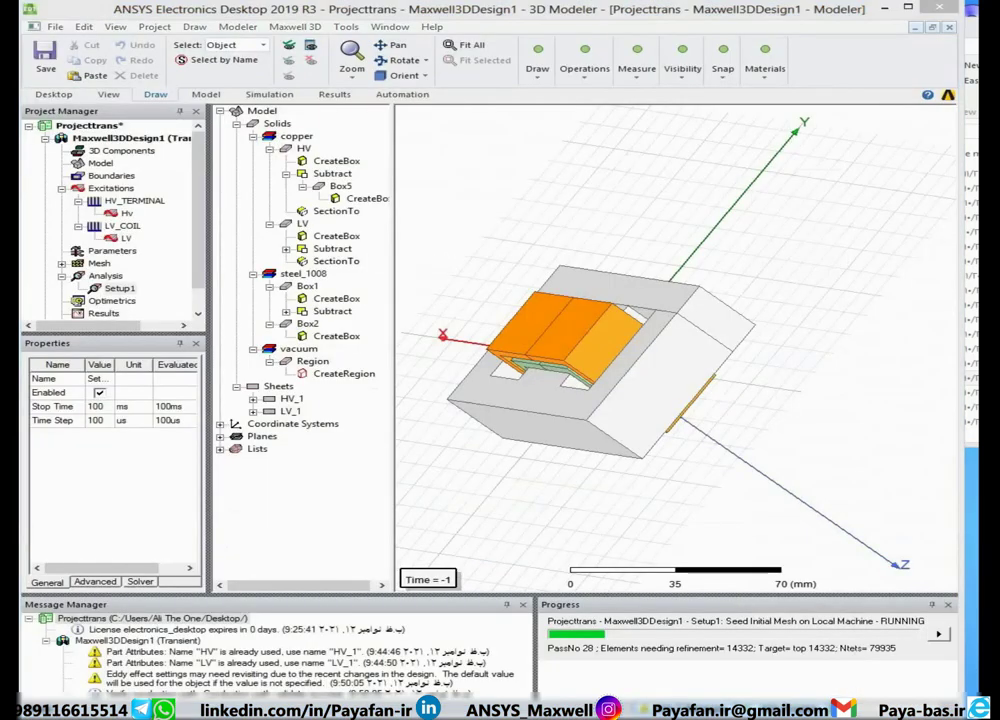
key("alt+Tab")
key("alt+Tab")
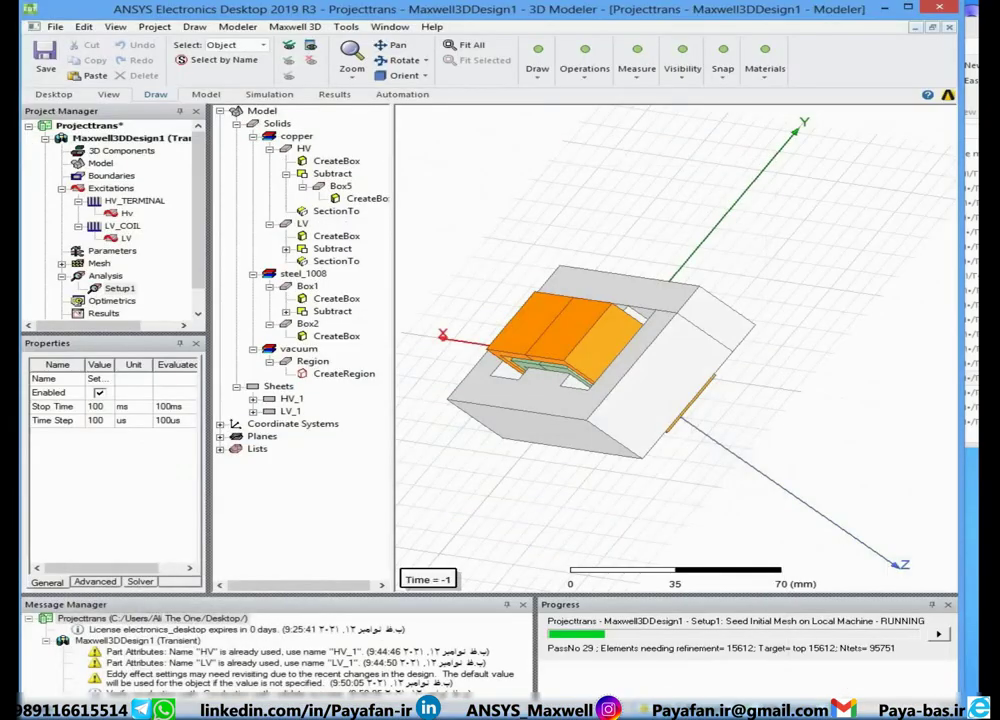